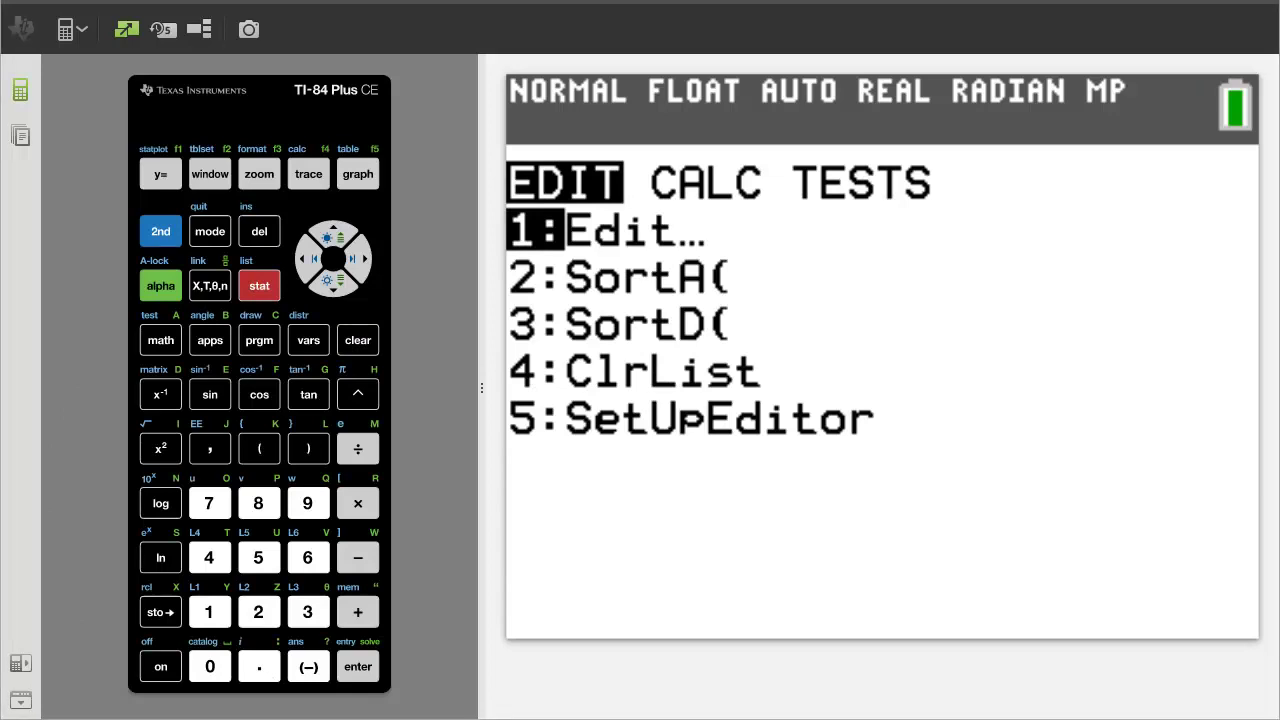
Clear all the old data from list L1 in the list editor.
{"action": "key", "text": "1"}
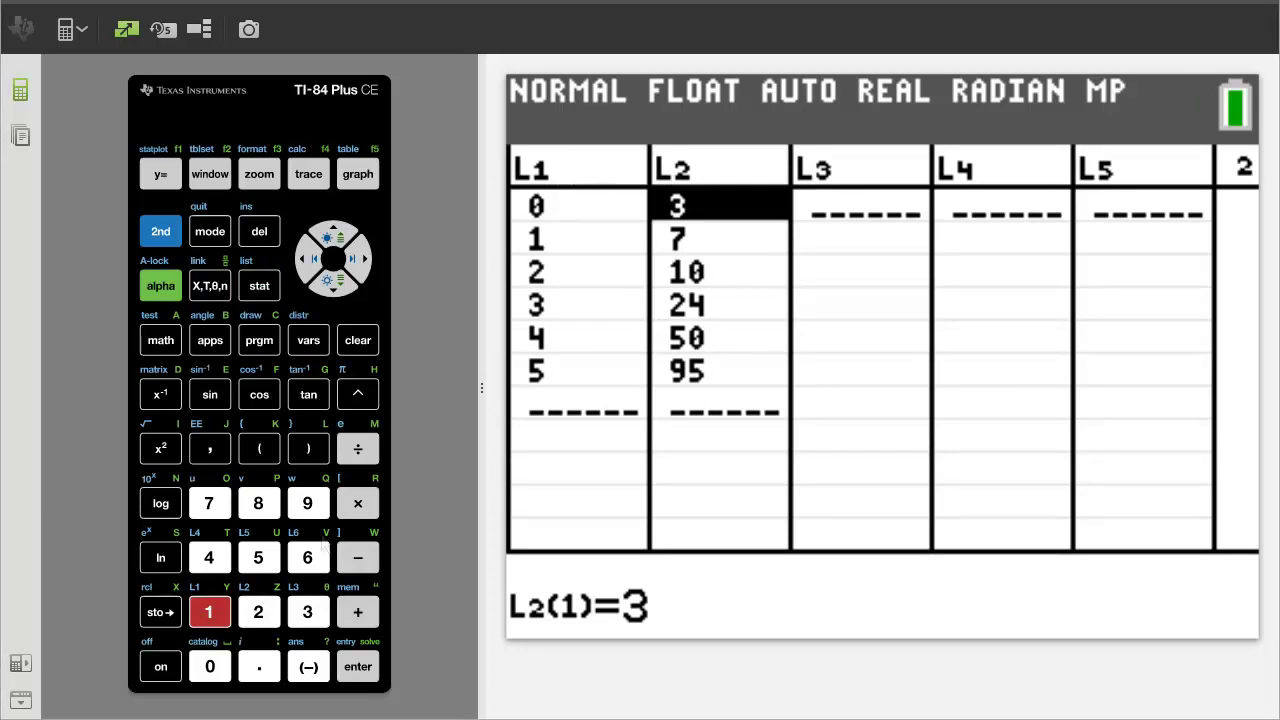
{"action": "left_click", "coordinate": [310, 265]}
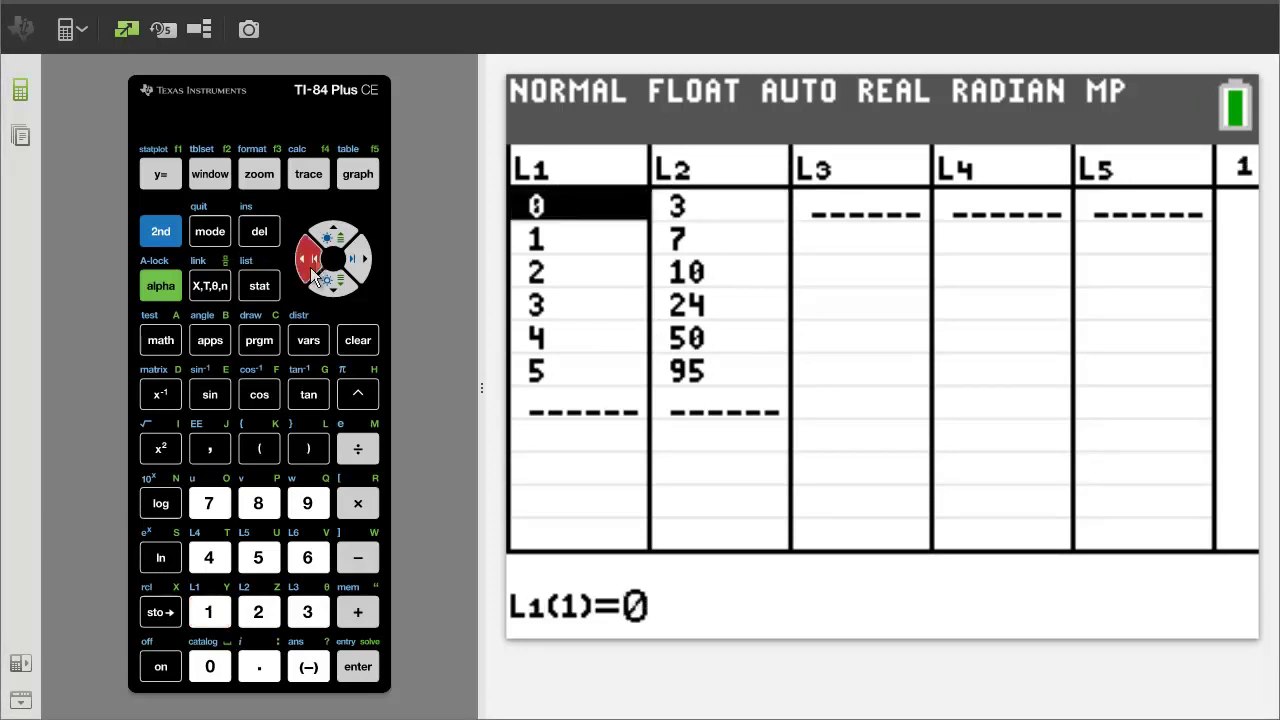
{"action": "left_click", "coordinate": [334, 236]}
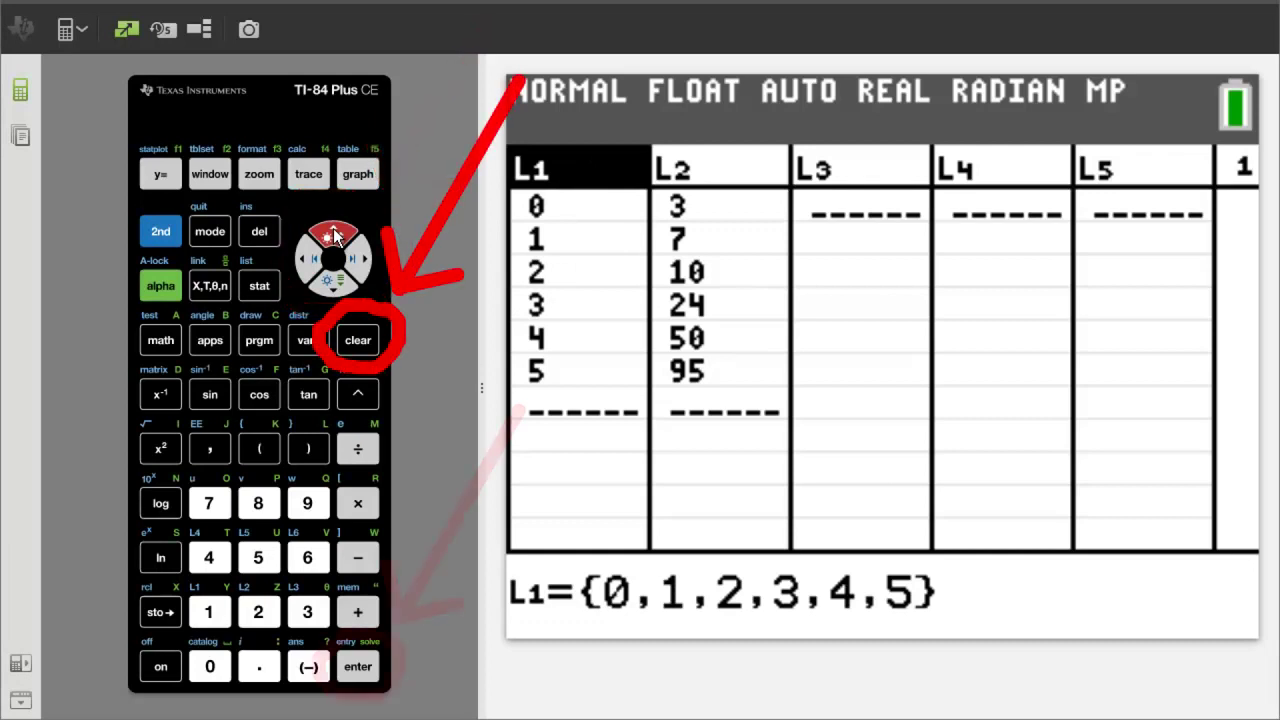
{"action": "left_click", "coordinate": [364, 341]}
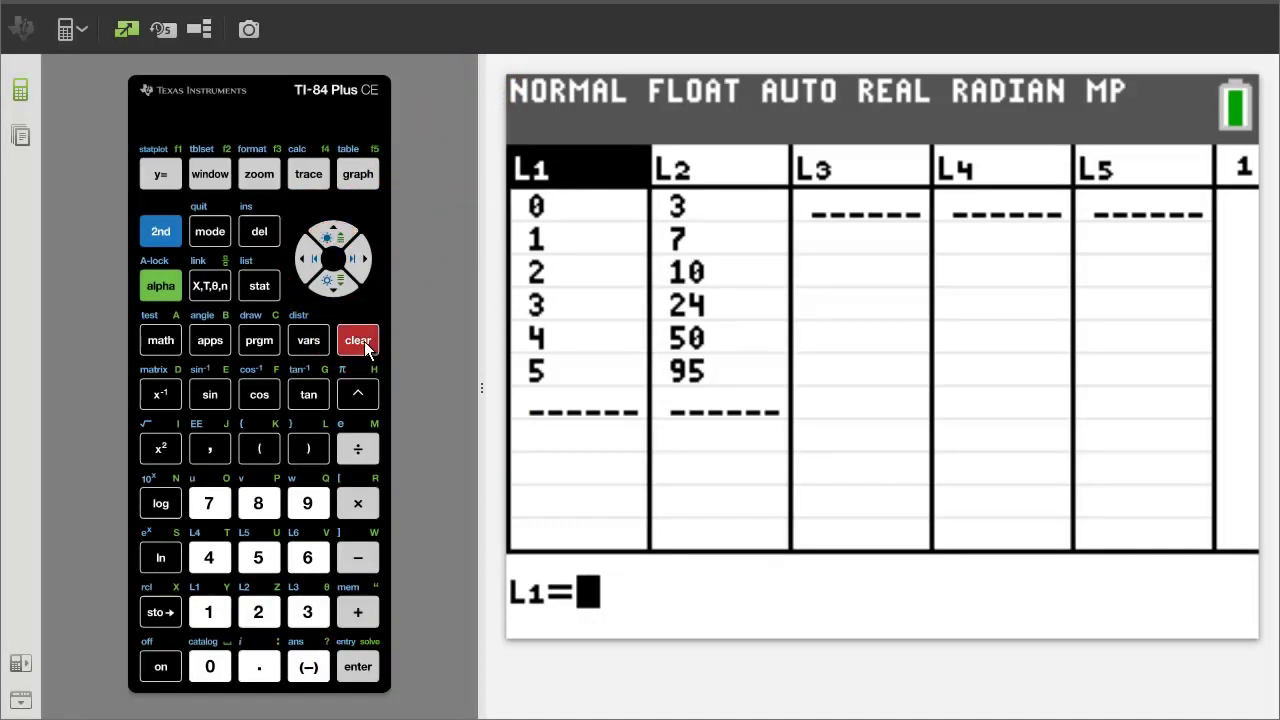
{"action": "left_click", "coordinate": [358, 666]}
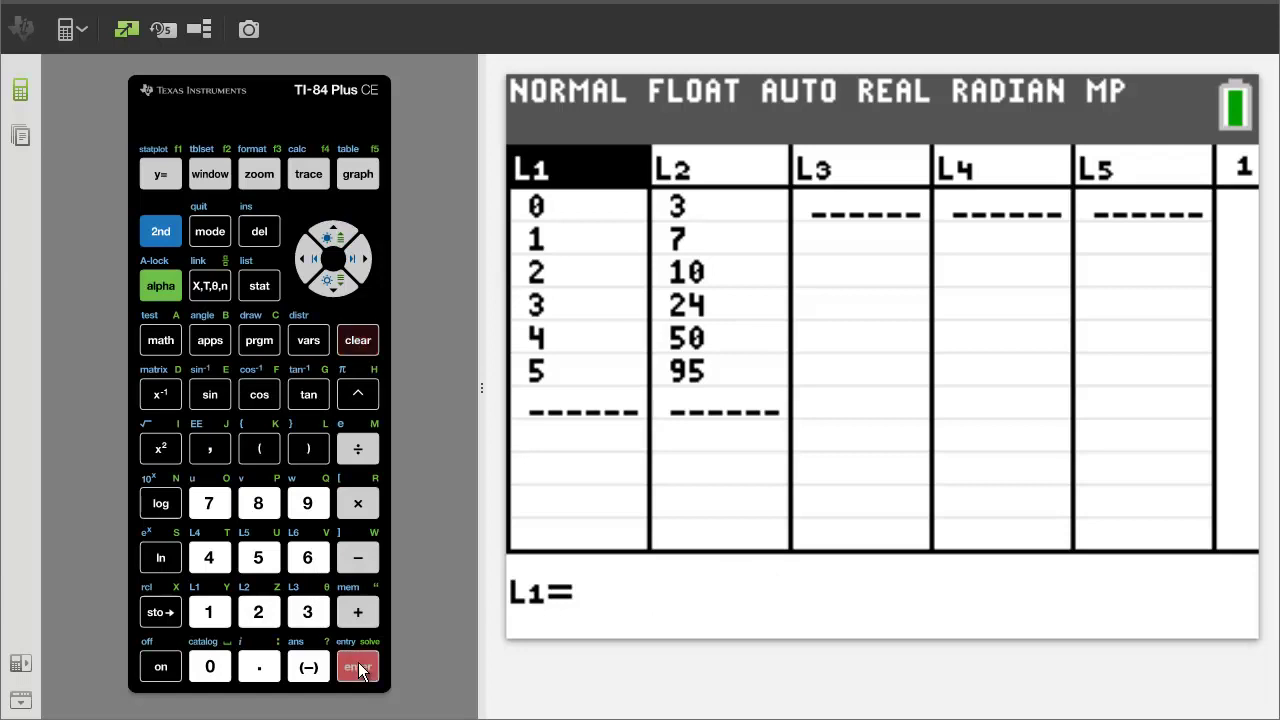
Clear list L2 as well, ending back at the first L1 entry.
{"action": "left_click", "coordinate": [362, 260]}
{"action": "left_click", "coordinate": [334, 237]}
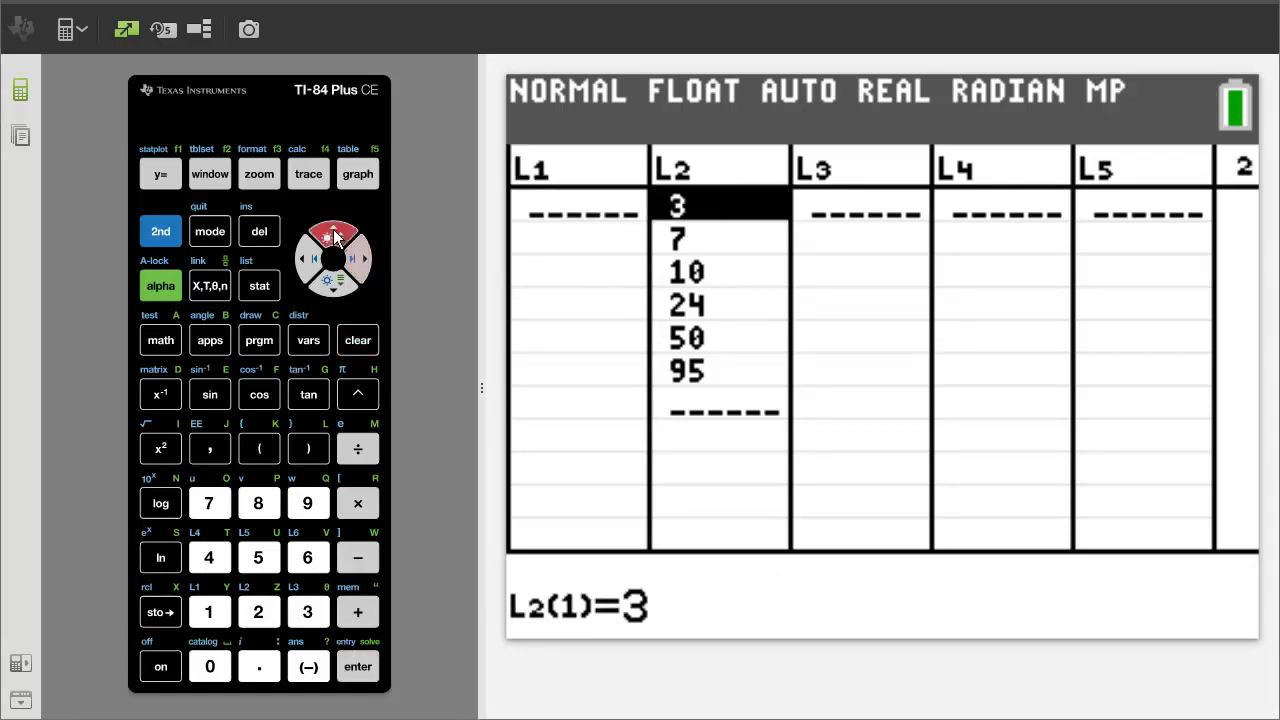
{"action": "left_click", "coordinate": [357, 340]}
{"action": "left_click", "coordinate": [360, 668]}
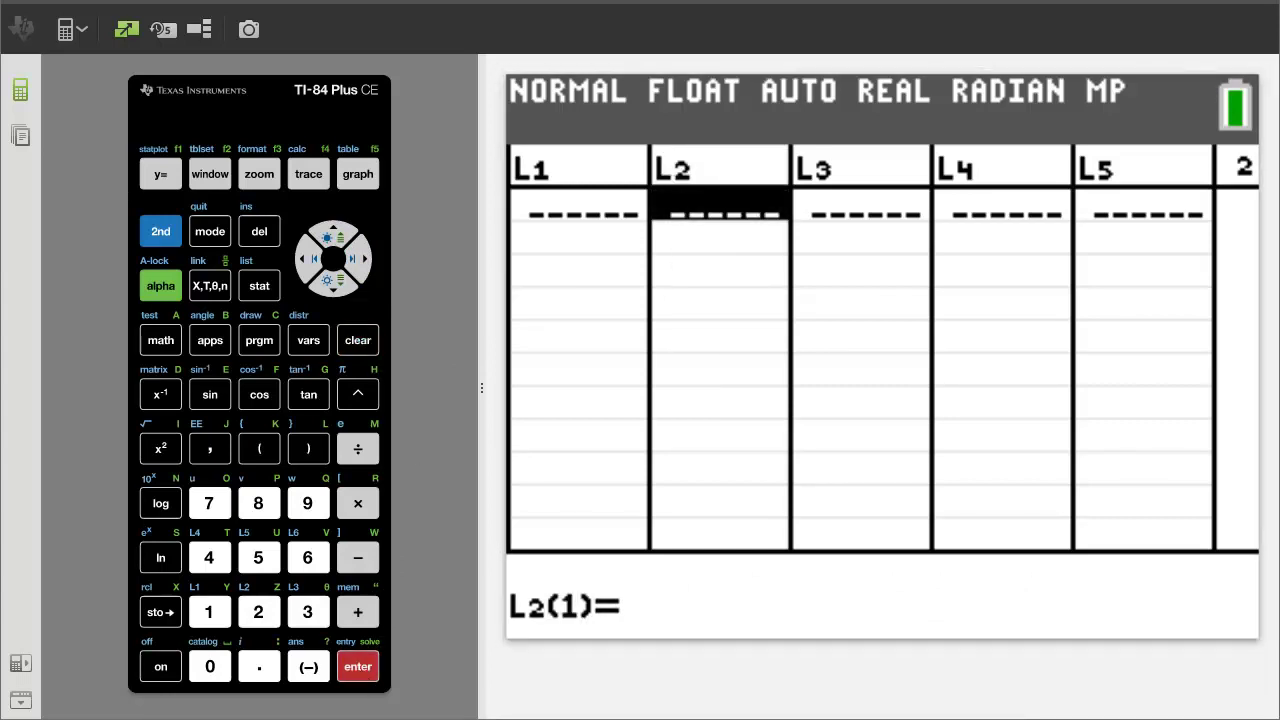
{"action": "left_click", "coordinate": [308, 262]}
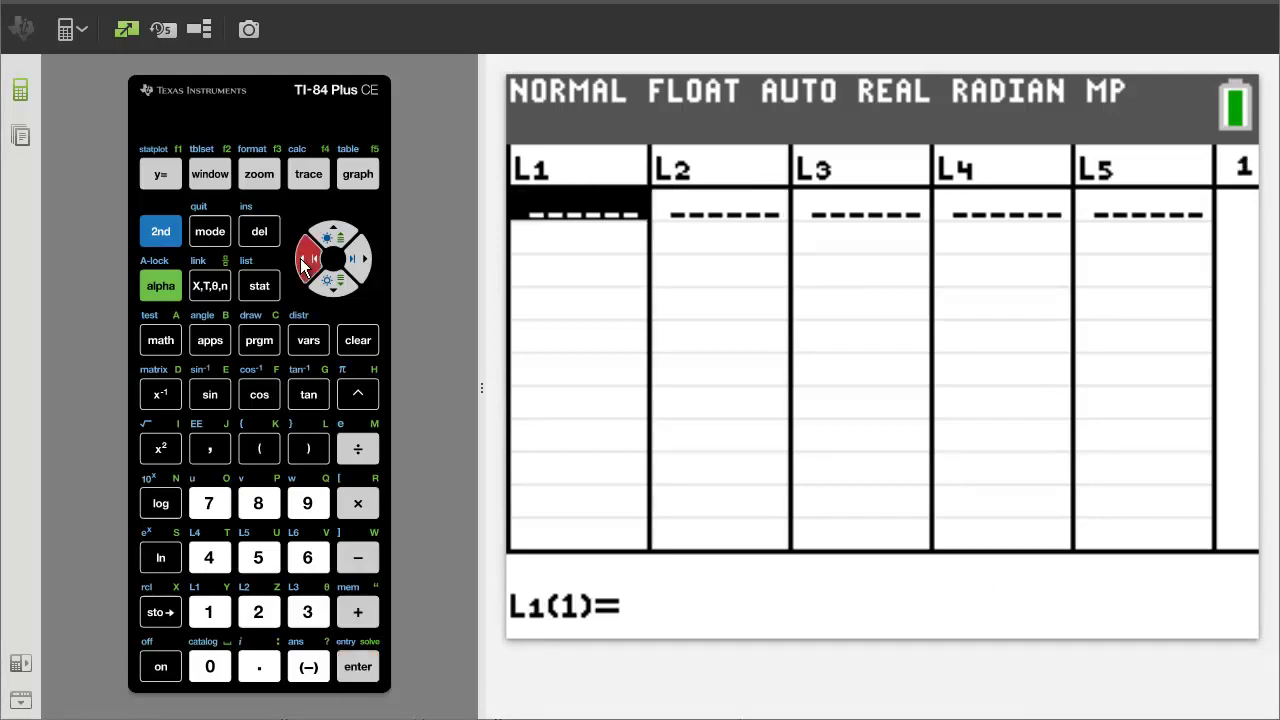
Enter the x values 0, 1, 2, 3, 4, 5, 6 into L1, then move to L2's first row.
{"action": "left_click", "coordinate": [212, 668]}
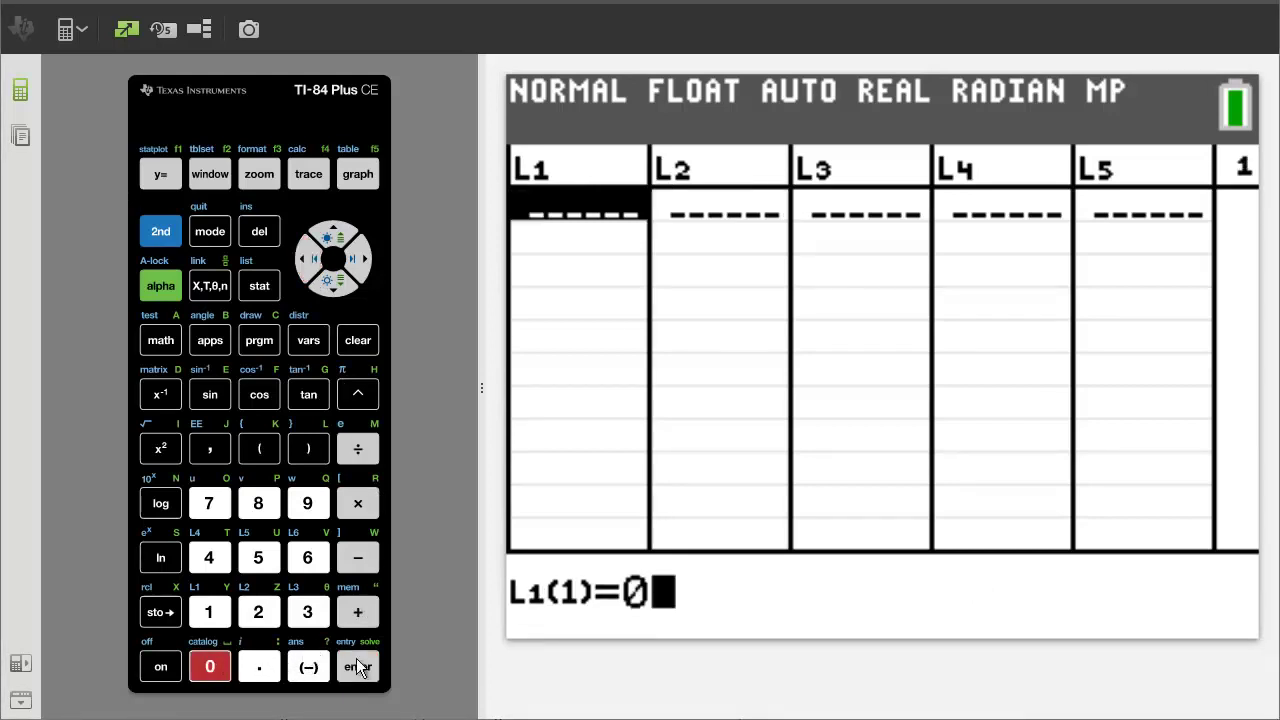
{"action": "left_click", "coordinate": [358, 667]}
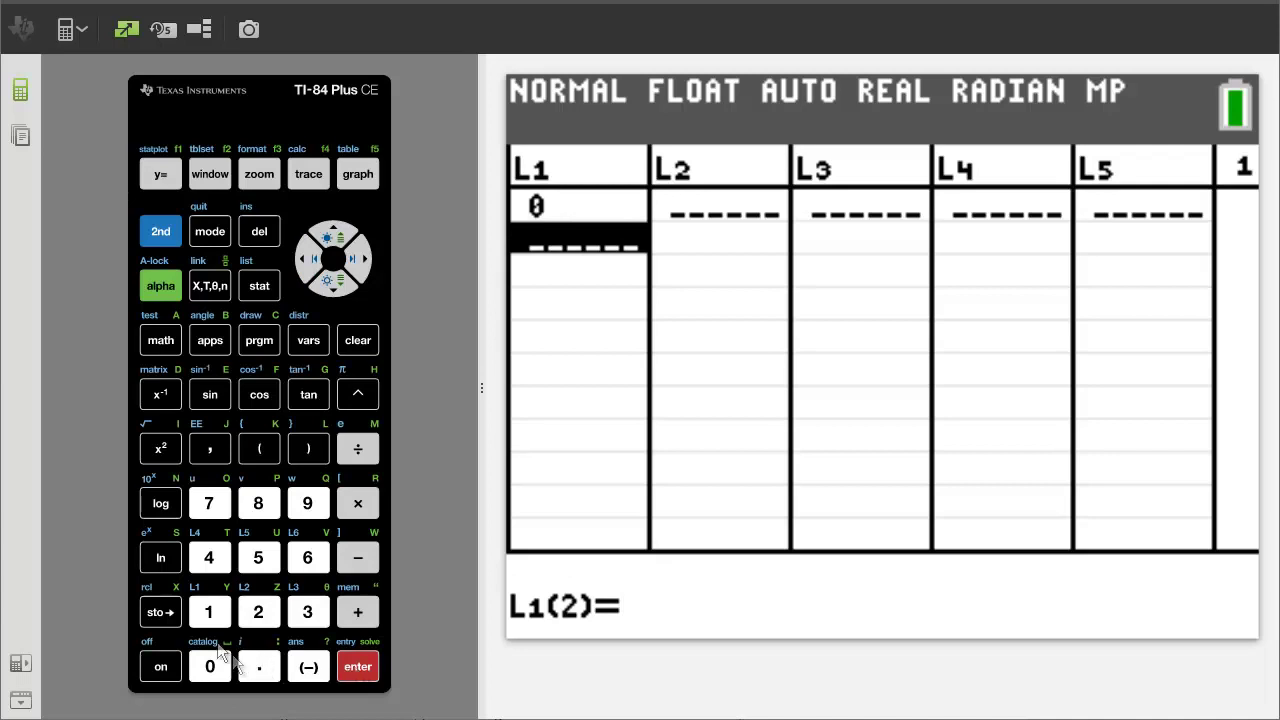
{"action": "left_click", "coordinate": [208, 613]}
{"action": "left_click", "coordinate": [370, 677]}
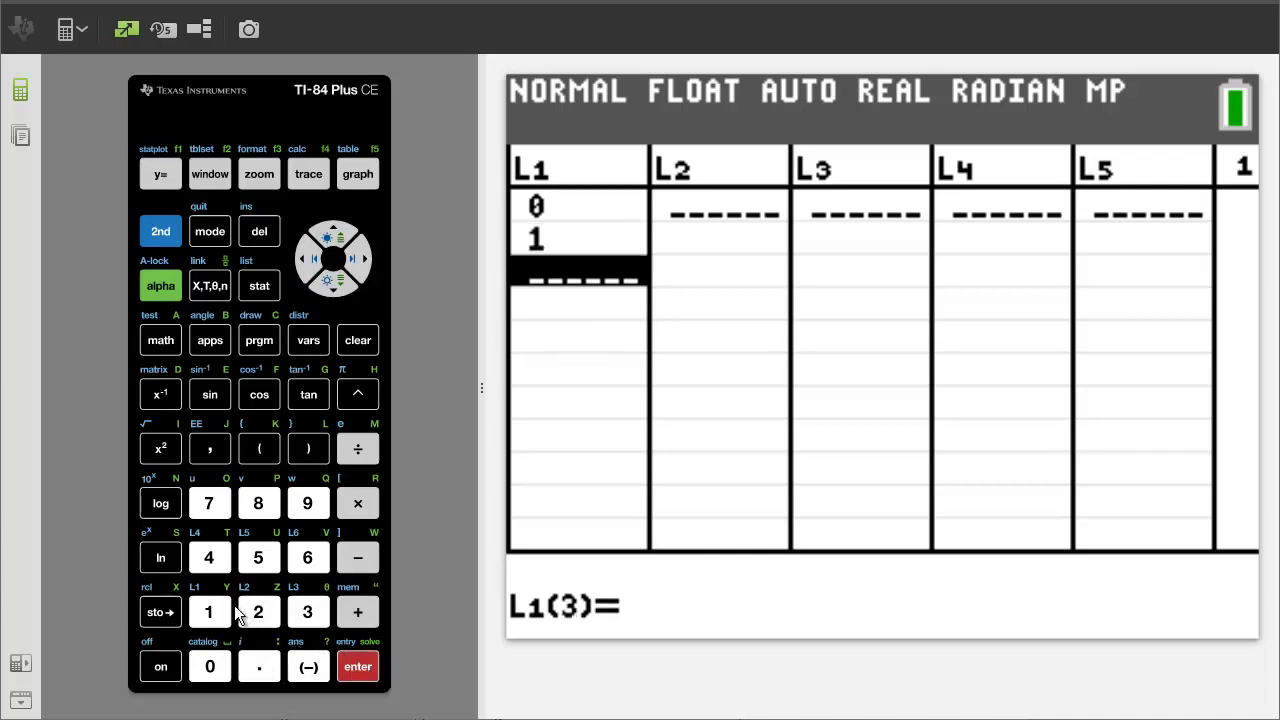
{"action": "left_click", "coordinate": [258, 612]}
{"action": "left_click", "coordinate": [358, 668]}
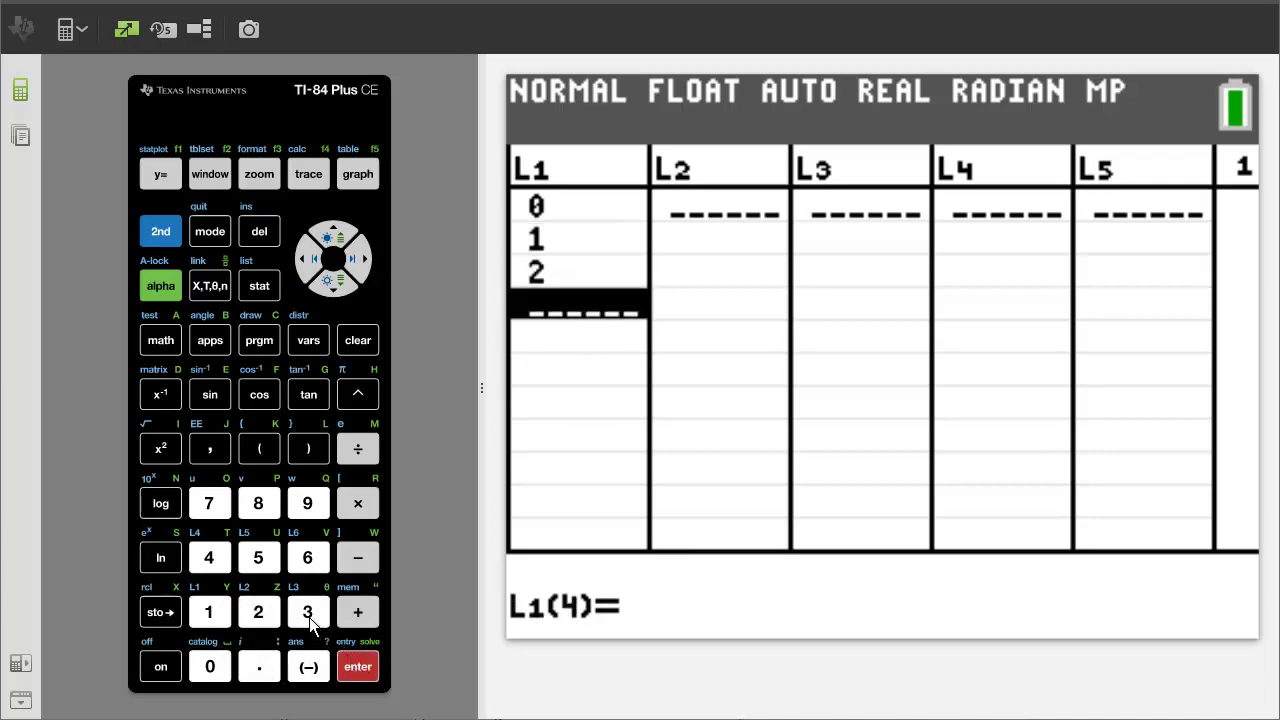
{"action": "left_click", "coordinate": [307, 613]}
{"action": "left_click", "coordinate": [368, 670]}
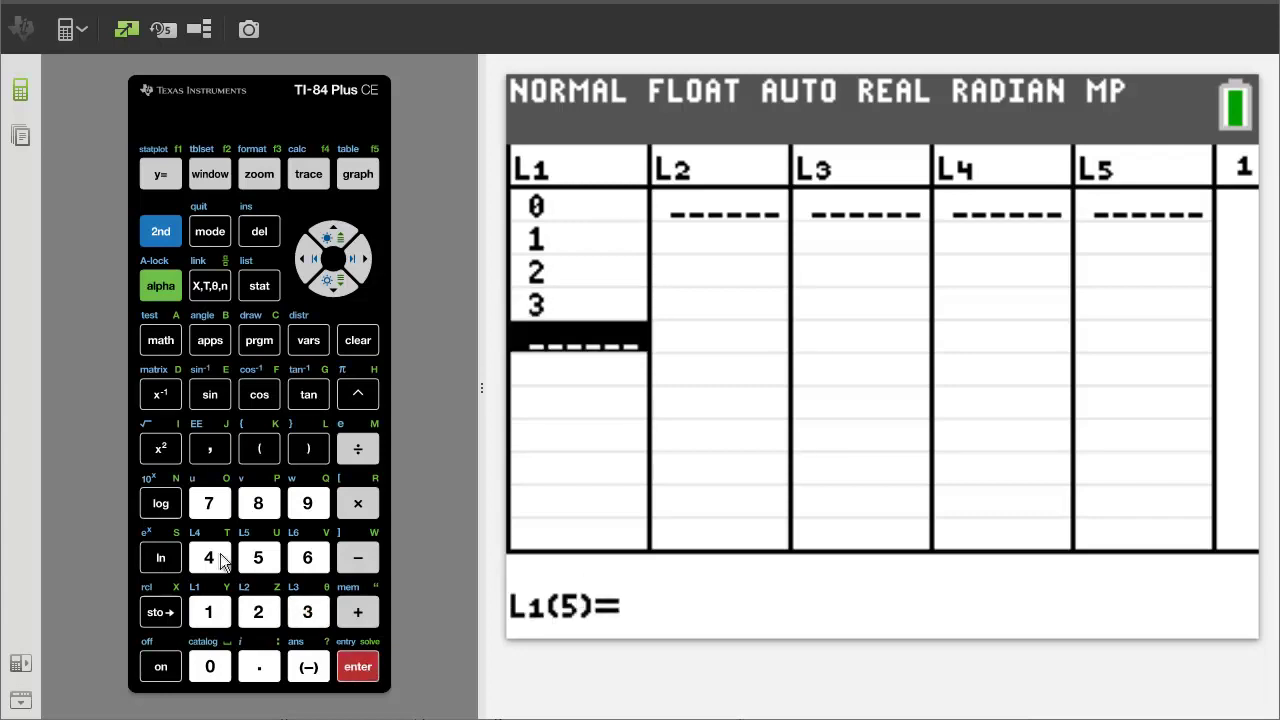
{"action": "left_click", "coordinate": [209, 558]}
{"action": "left_click", "coordinate": [362, 676]}
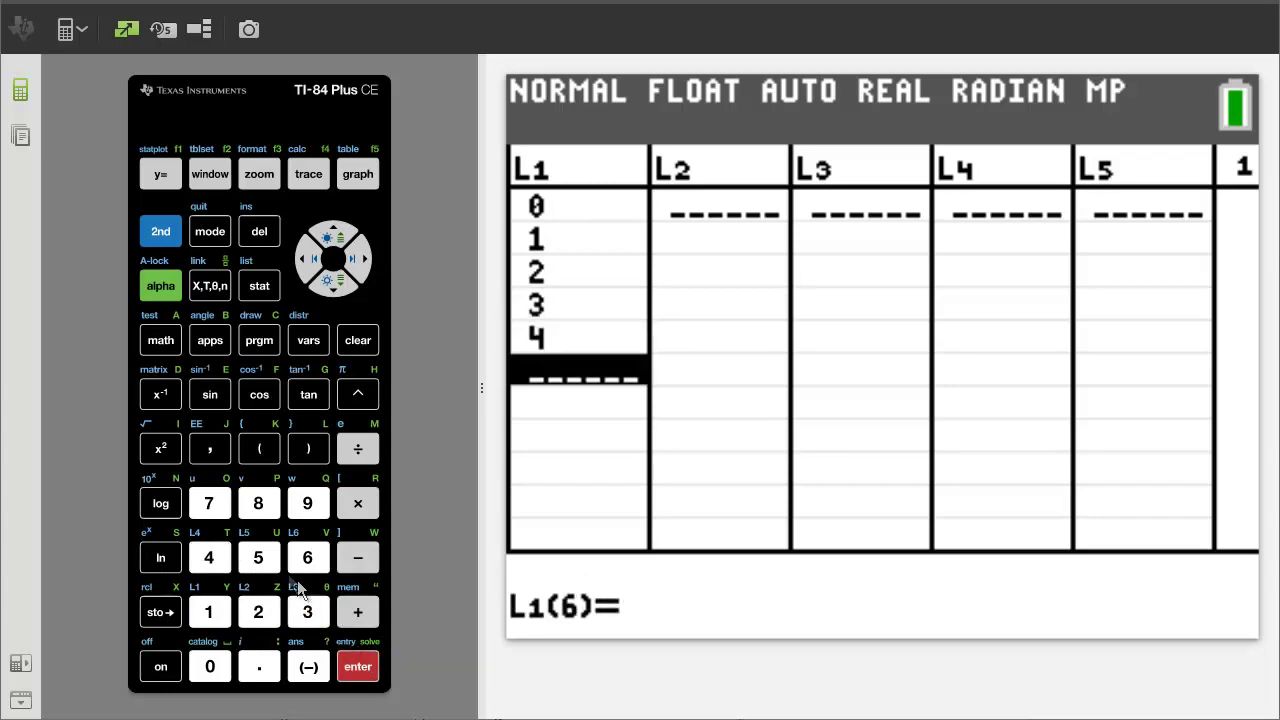
{"action": "left_click", "coordinate": [258, 558]}
{"action": "left_click", "coordinate": [364, 680]}
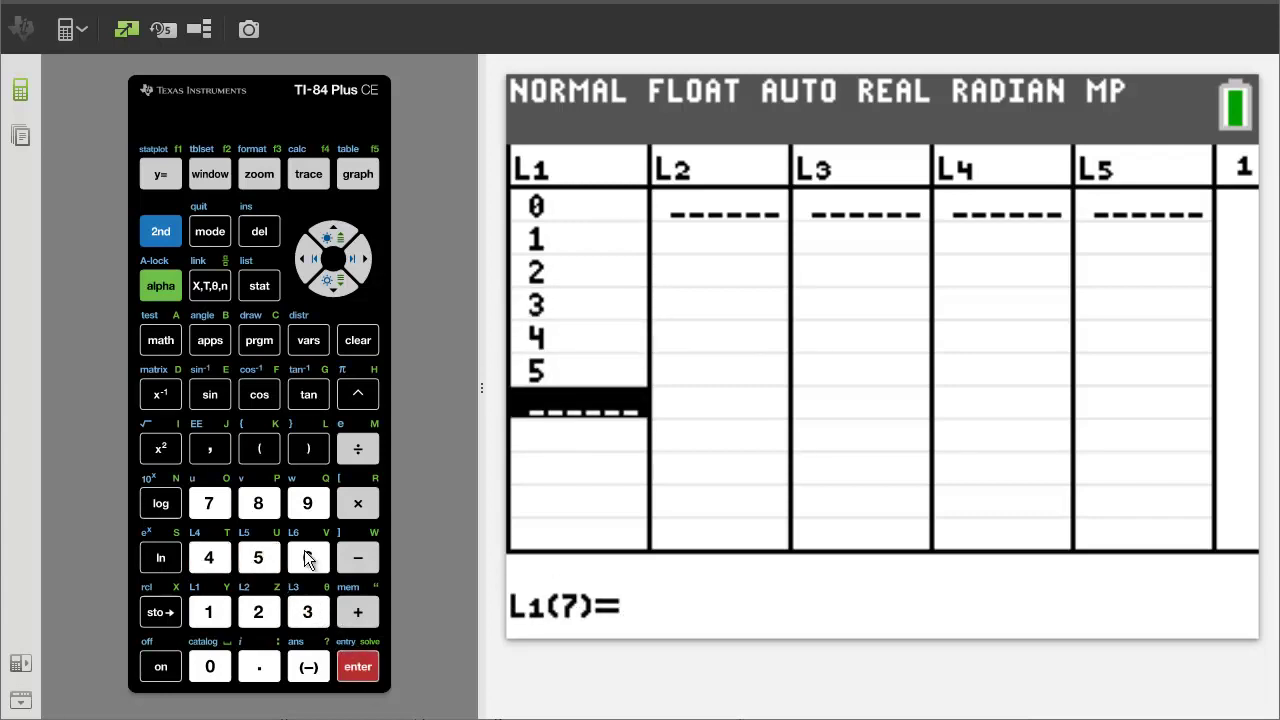
{"action": "left_click", "coordinate": [307, 558]}
{"action": "left_click", "coordinate": [358, 670]}
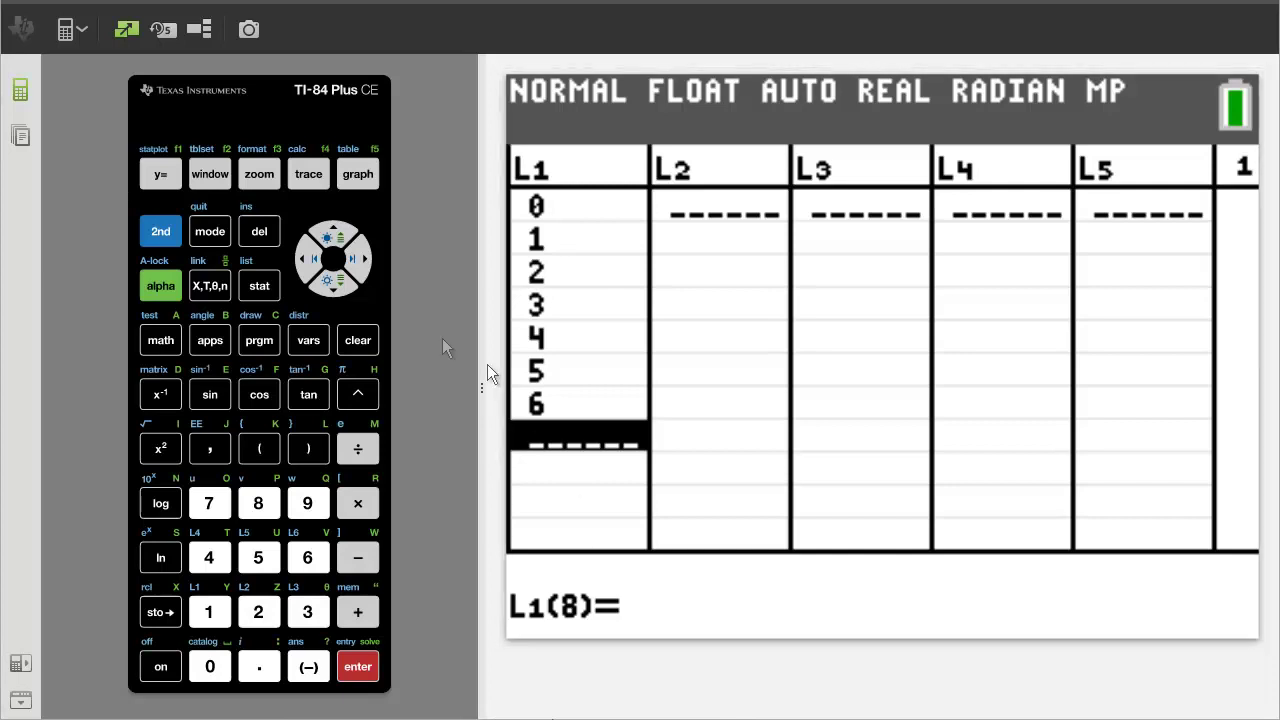
{"action": "left_click", "coordinate": [356, 252]}
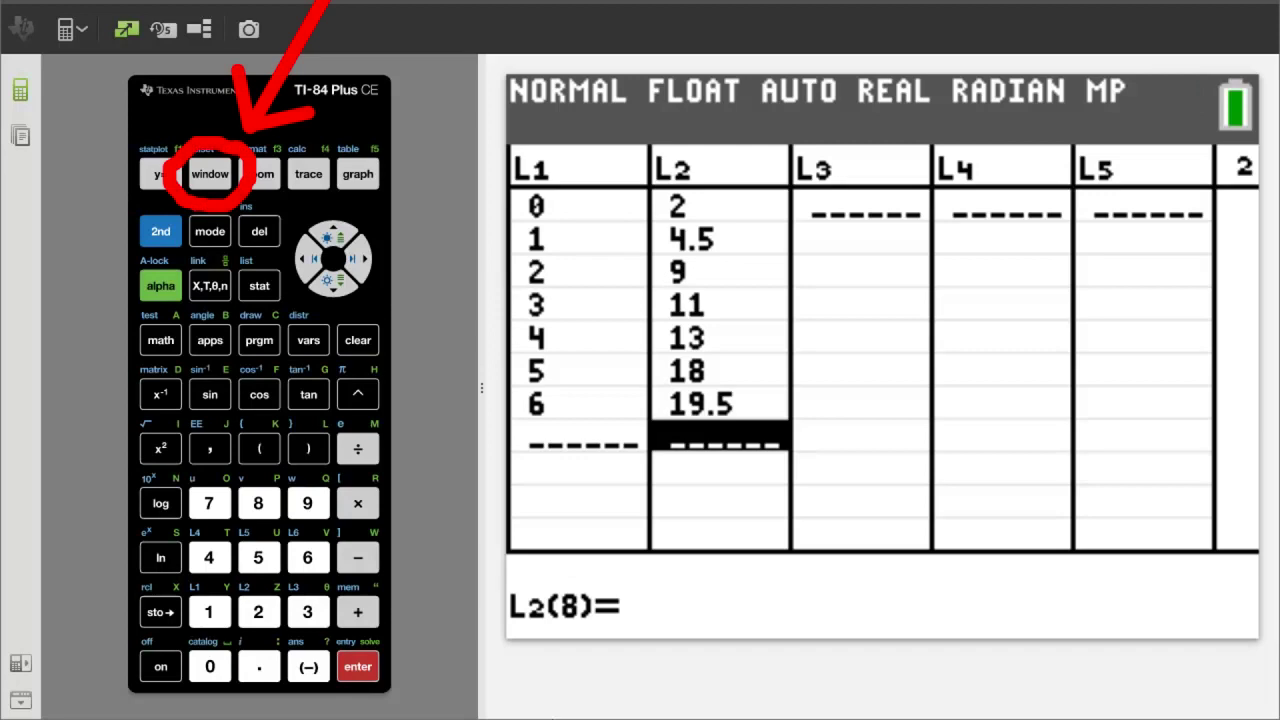
In the Window settings, set Xmax to 7, Ymin to 1, Ymax to 21 and Yscl to 1.
{"action": "left_click", "coordinate": [212, 176]}
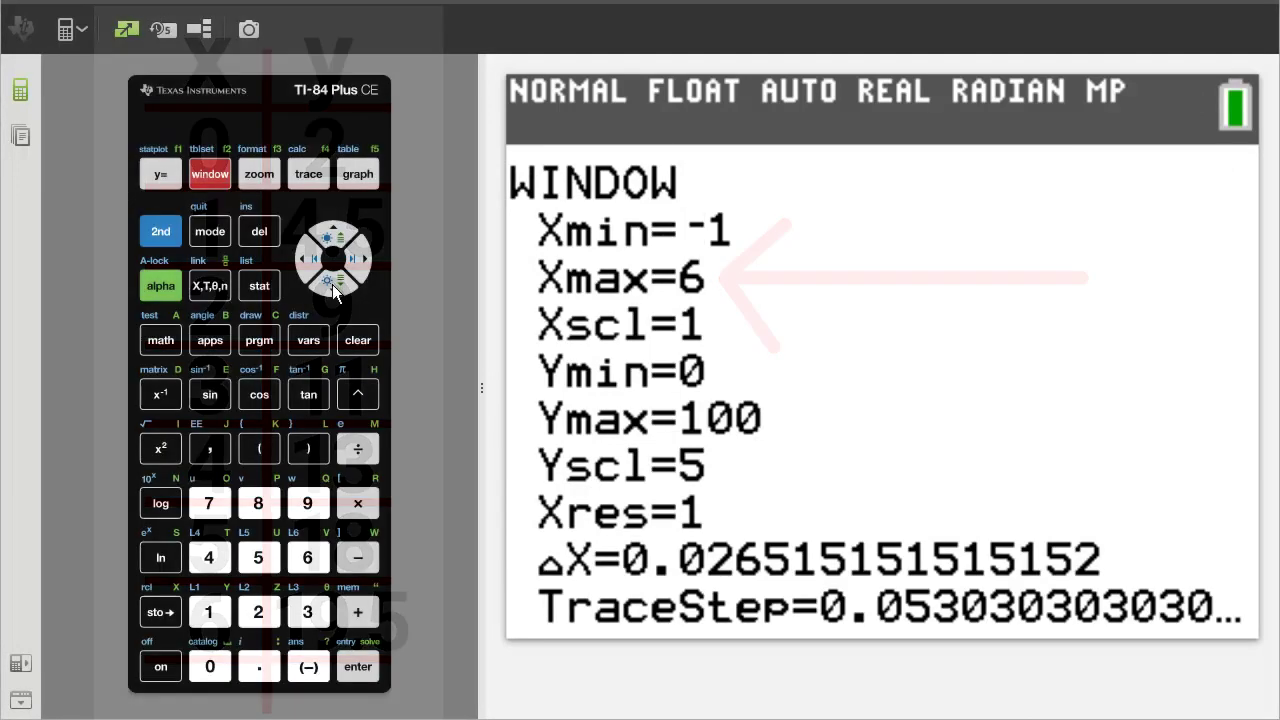
{"action": "left_click", "coordinate": [335, 285]}
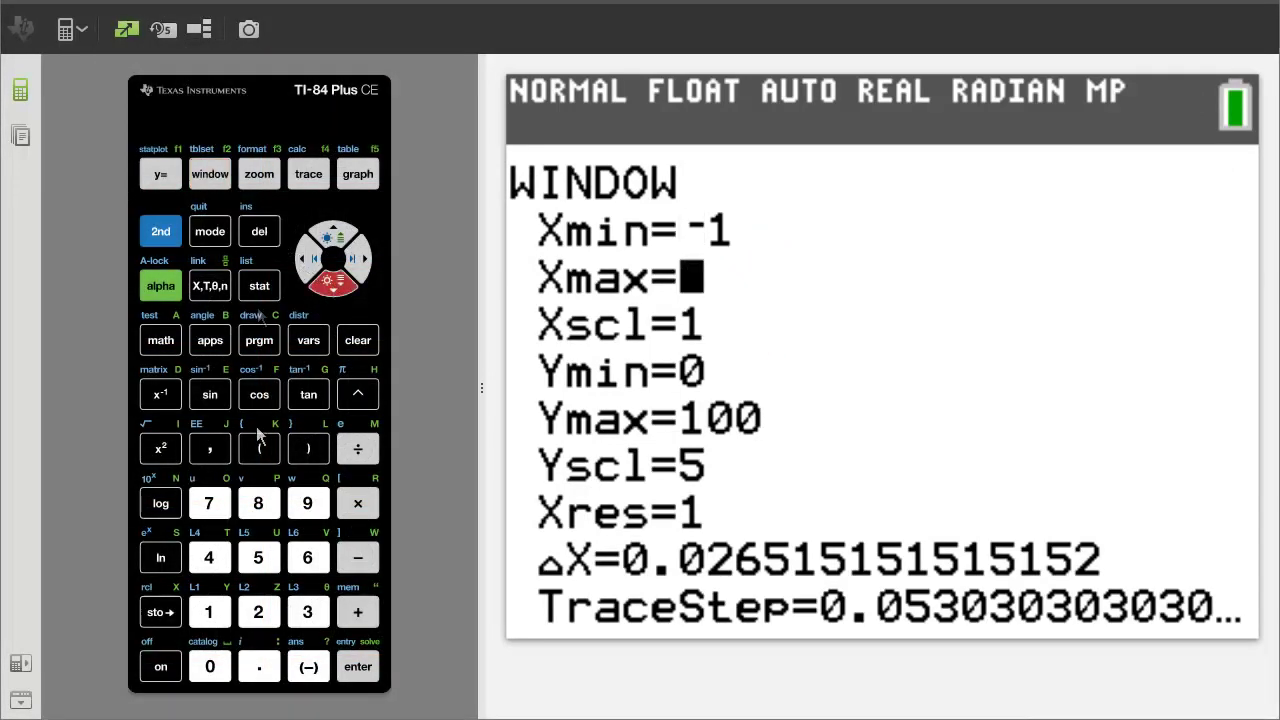
{"action": "left_click", "coordinate": [208, 503]}
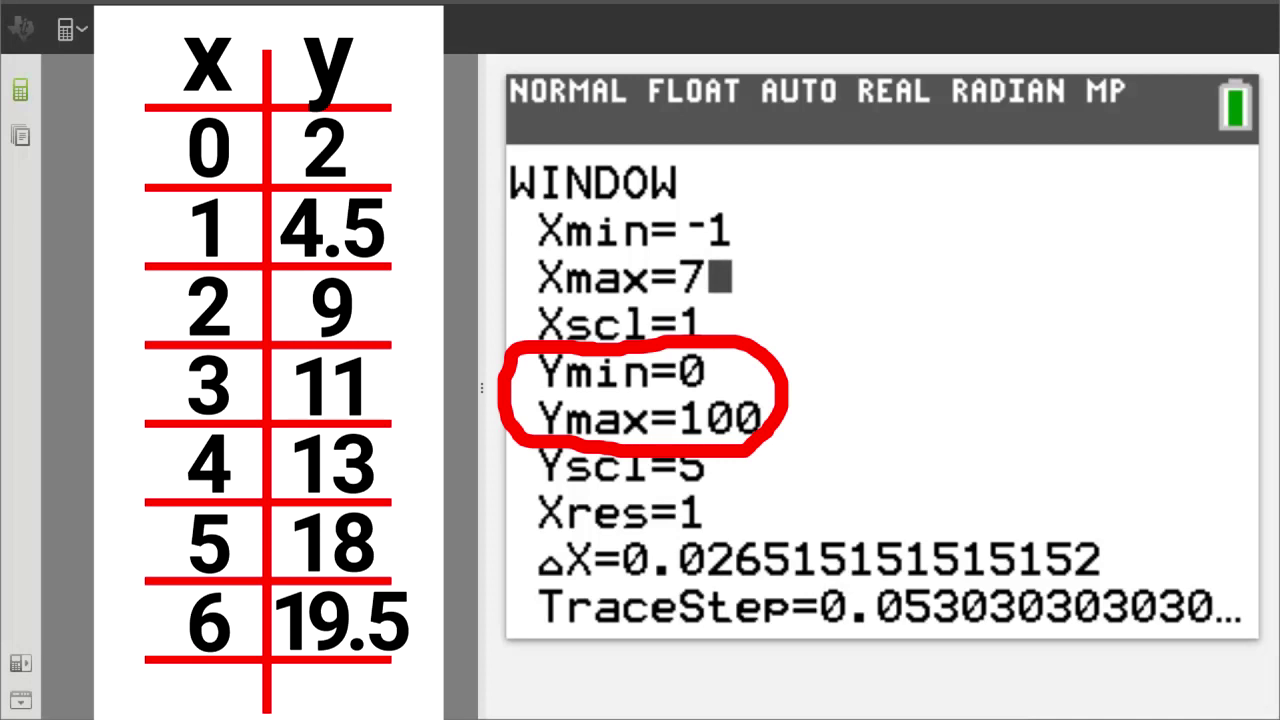
{"action": "key", "text": "Down"}
{"action": "key", "text": "Down"}
{"action": "key", "text": "Down"}
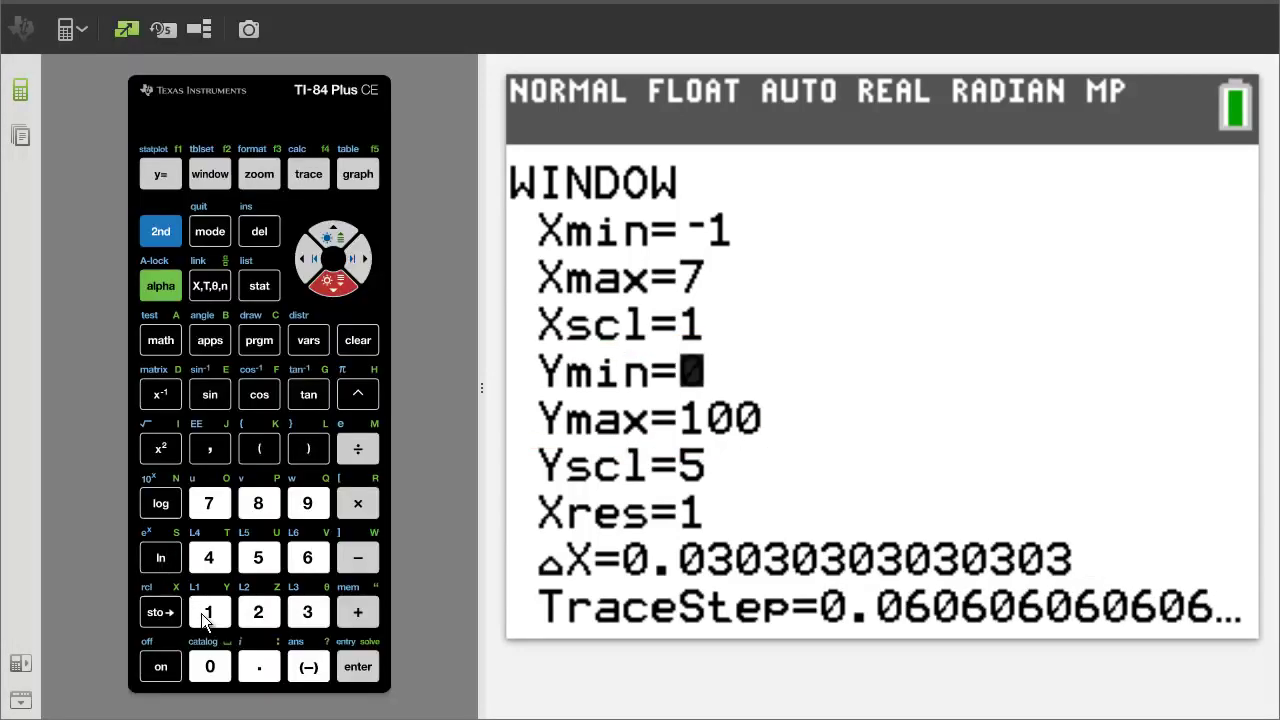
{"action": "left_click", "coordinate": [208, 612]}
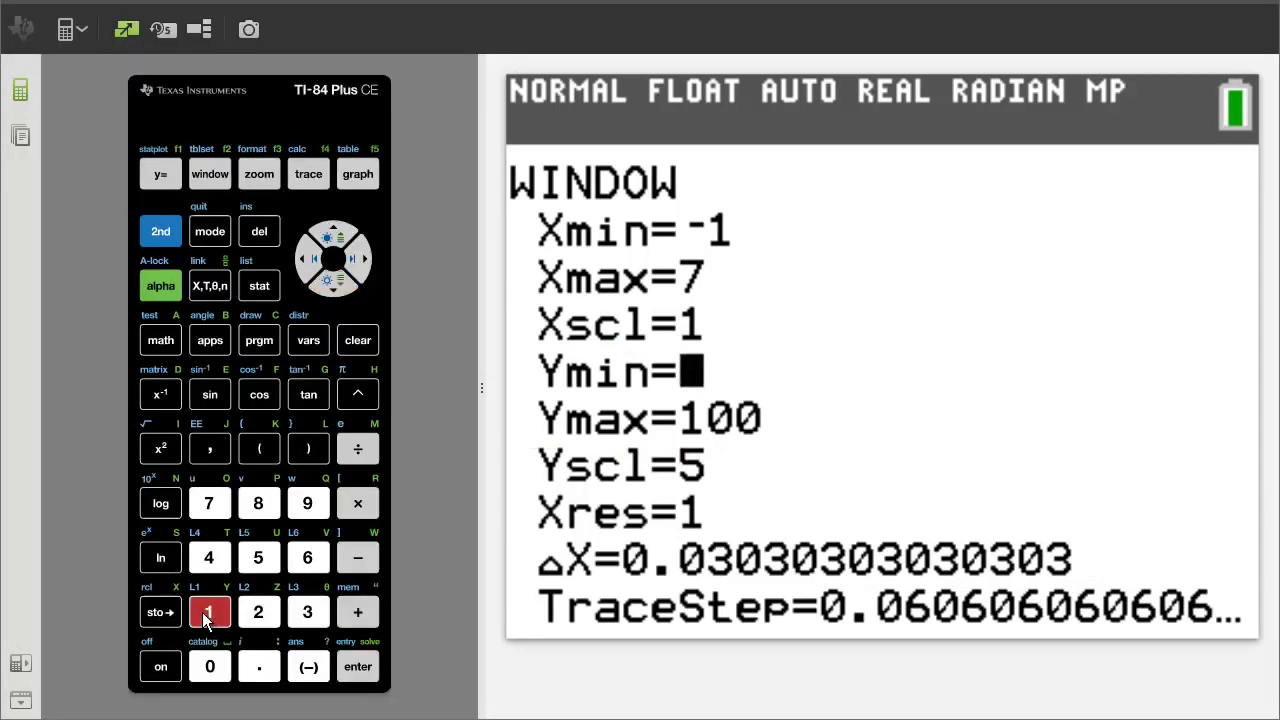
{"action": "left_click", "coordinate": [338, 285]}
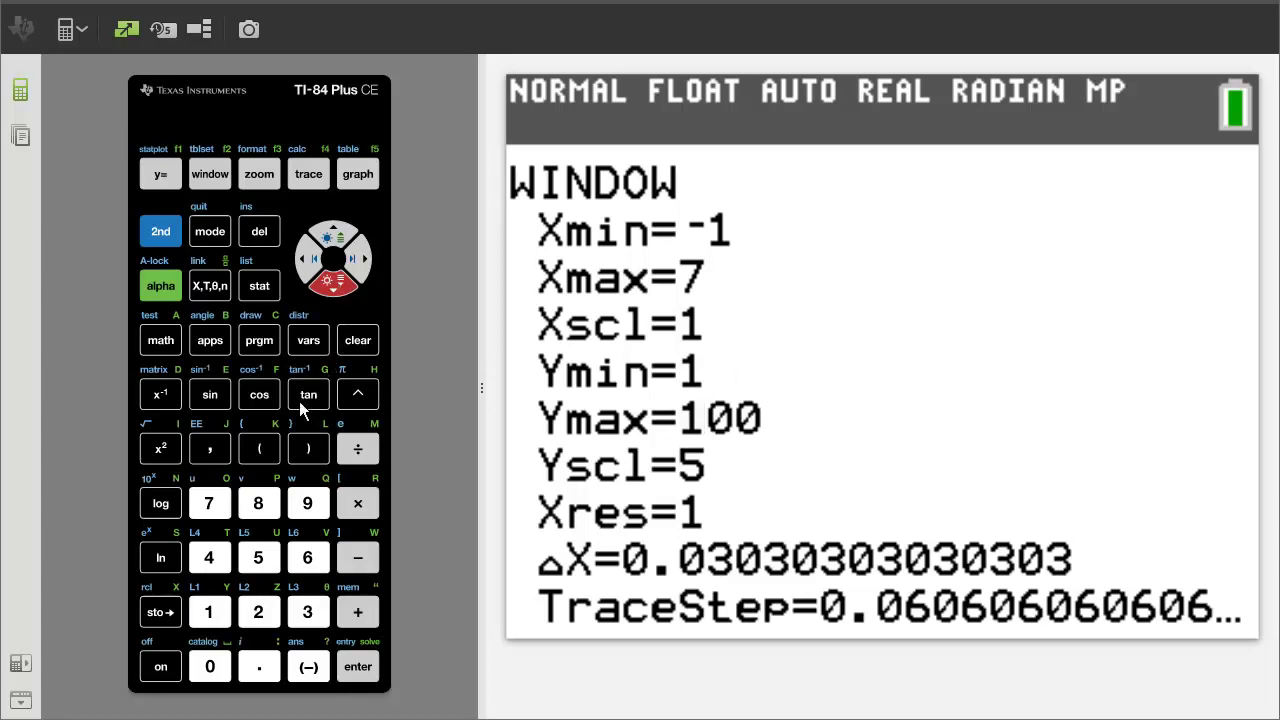
{"action": "left_click", "coordinate": [255, 612]}
{"action": "left_click", "coordinate": [209, 612]}
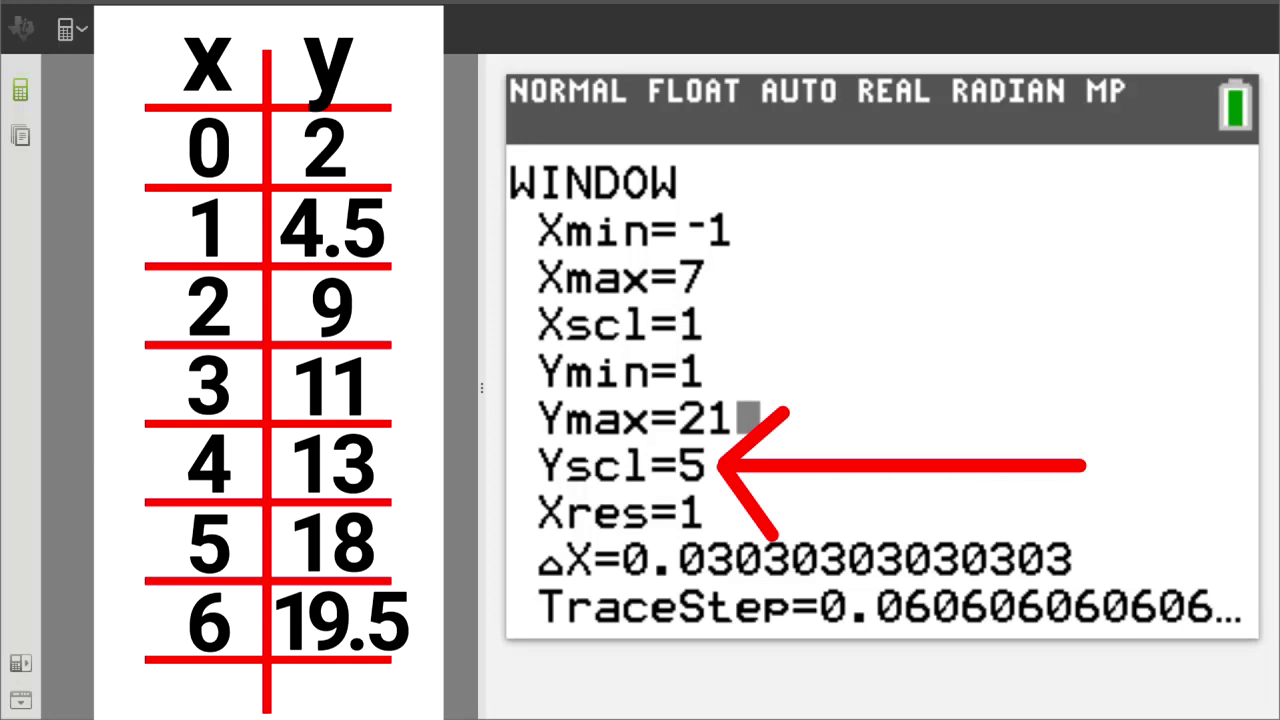
{"action": "key", "text": "Down"}
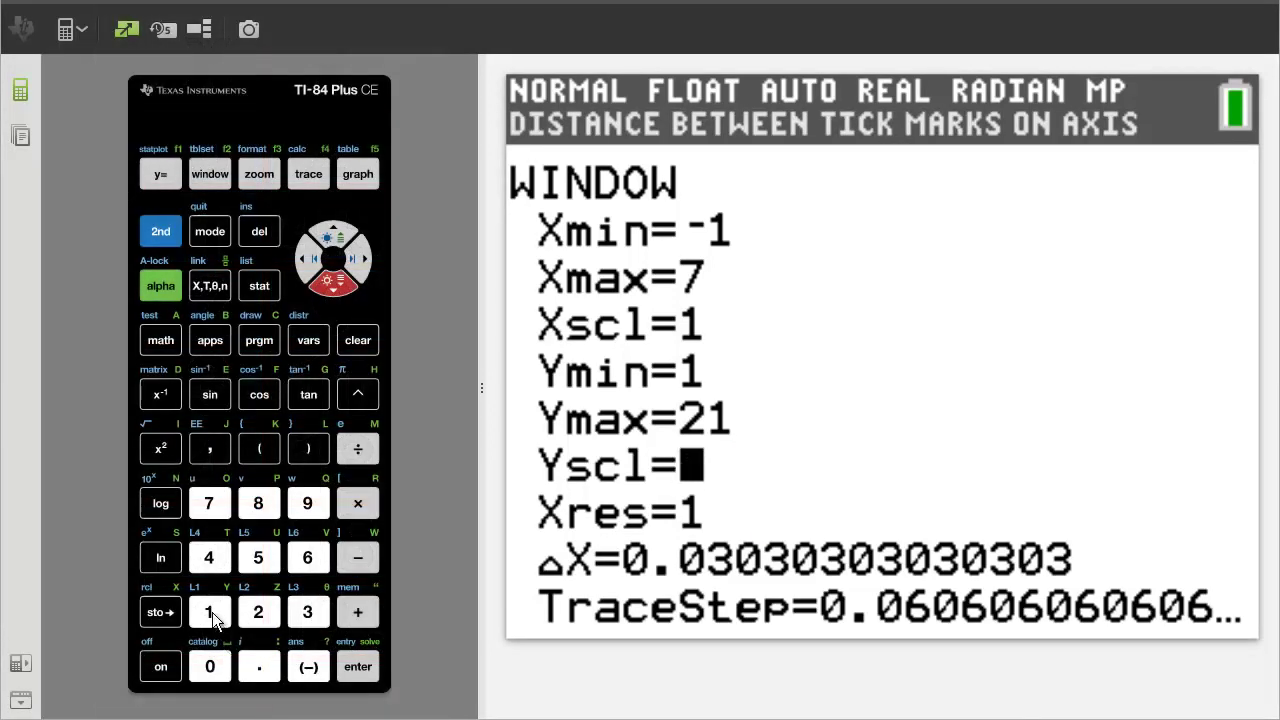
{"action": "left_click", "coordinate": [212, 612]}
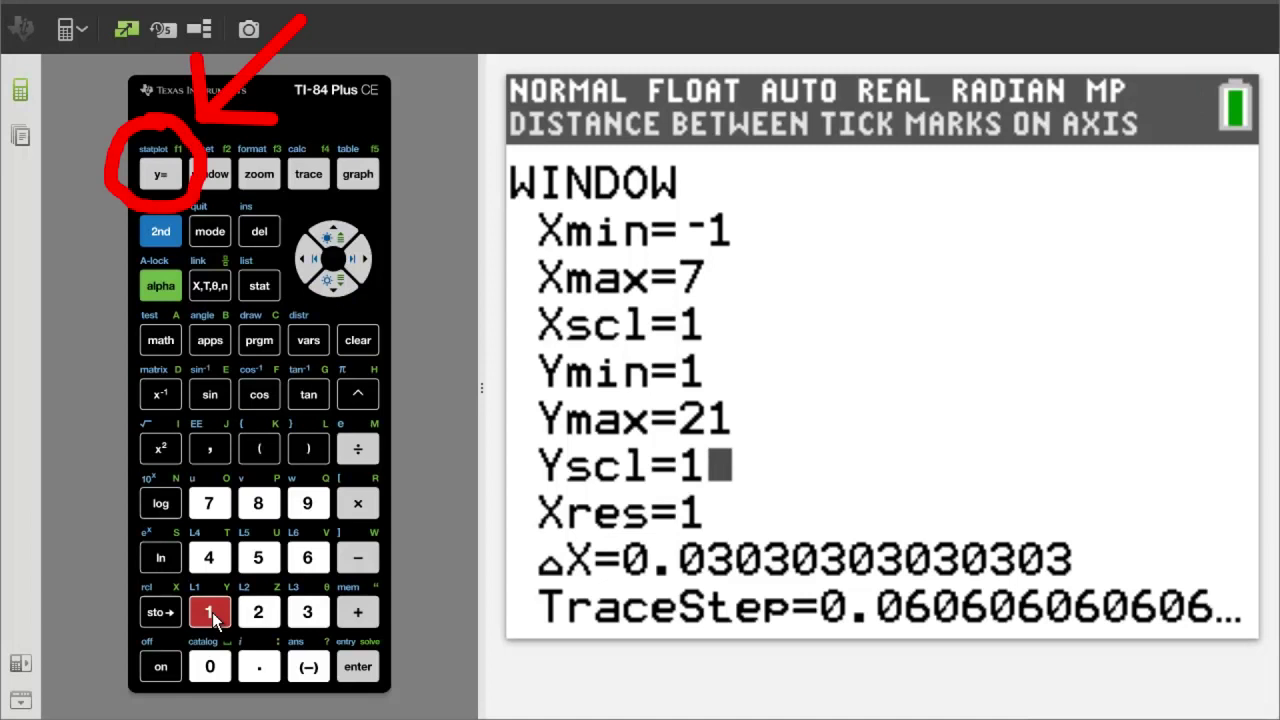
{"action": "left_click", "coordinate": [160, 173]}
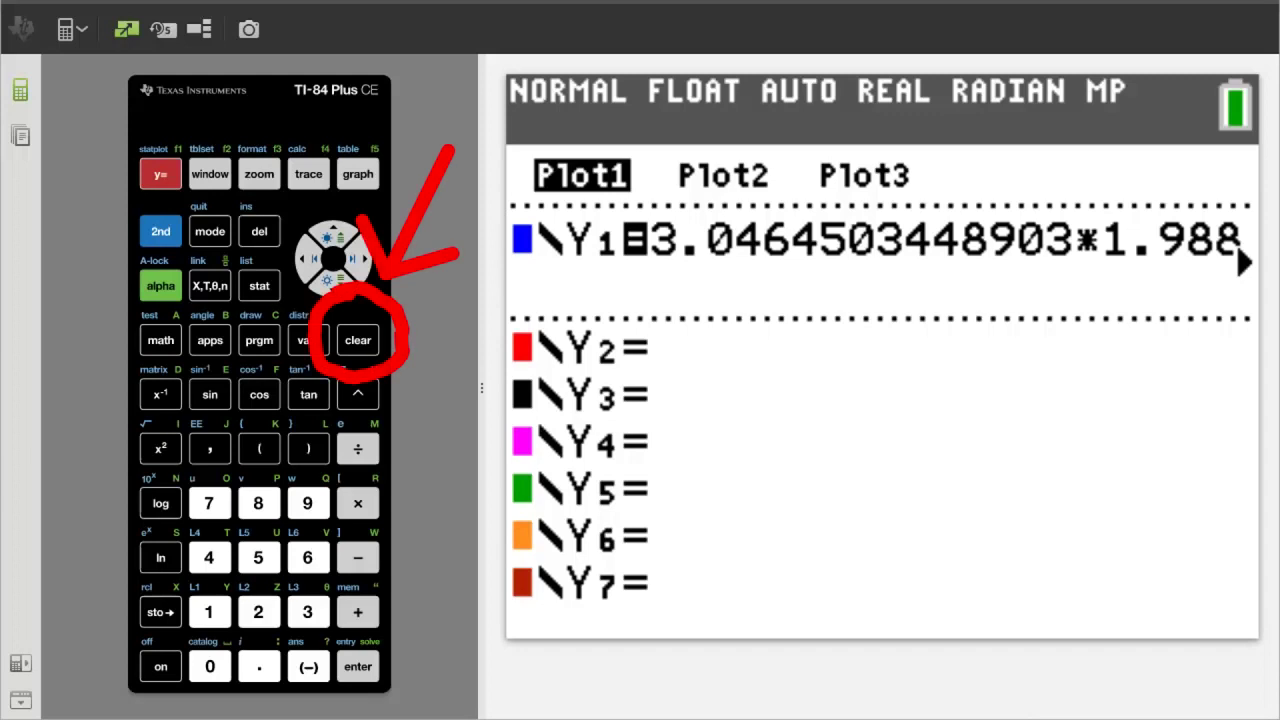
Delete the old expression from the Y1 line of the Y= editor.
{"action": "left_click", "coordinate": [358, 342]}
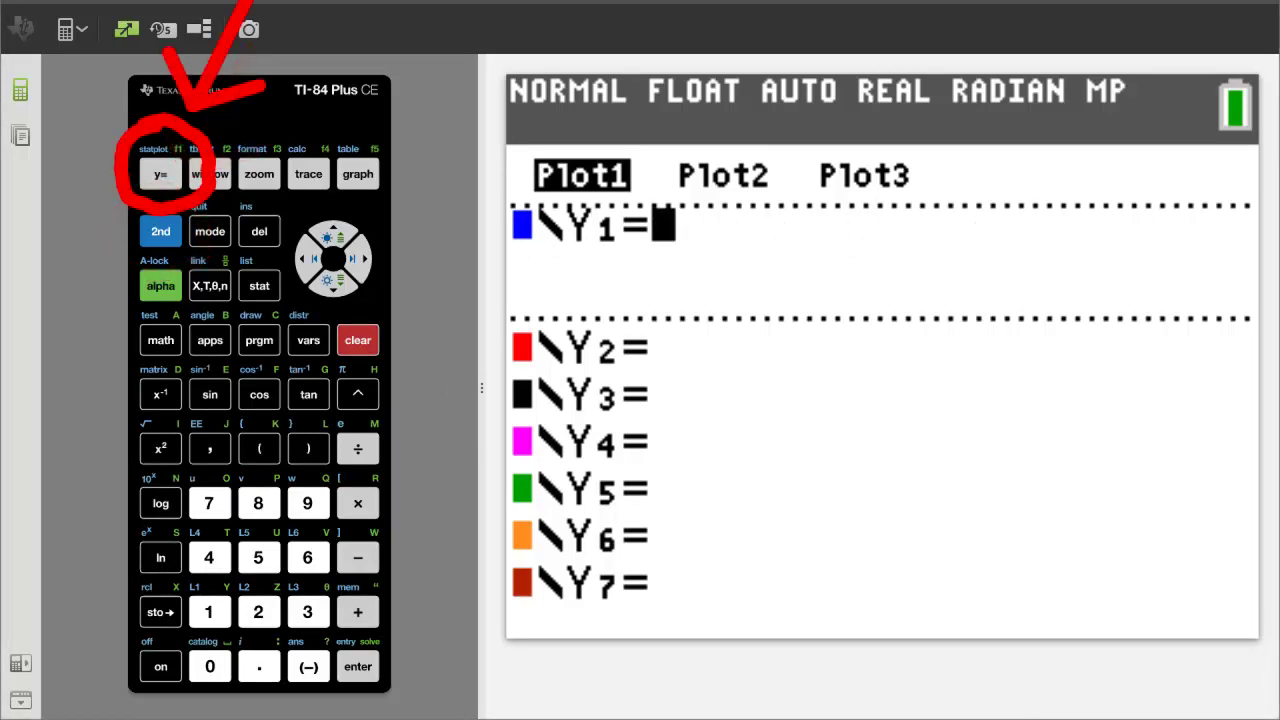
{"action": "left_click", "coordinate": [160, 174]}
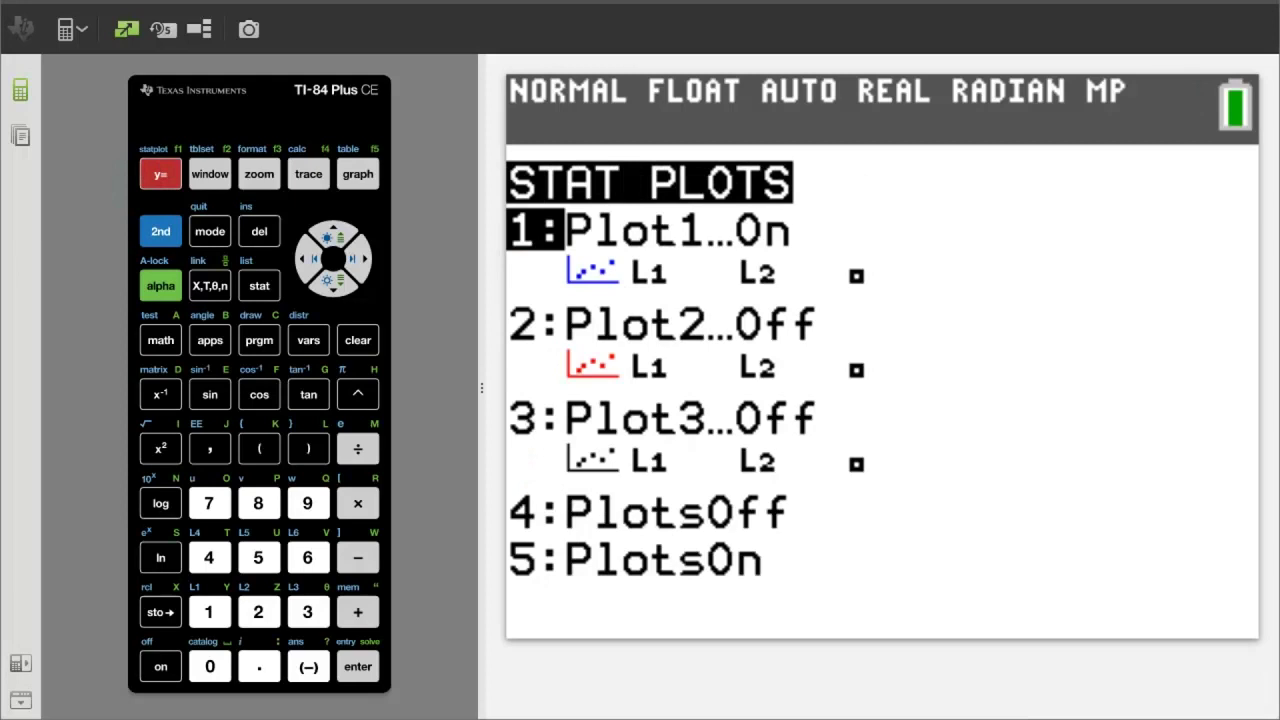
Set Plot1's colour to blue and graph the L1/L2 scatter plot.
{"action": "left_click", "coordinate": [357, 668]}
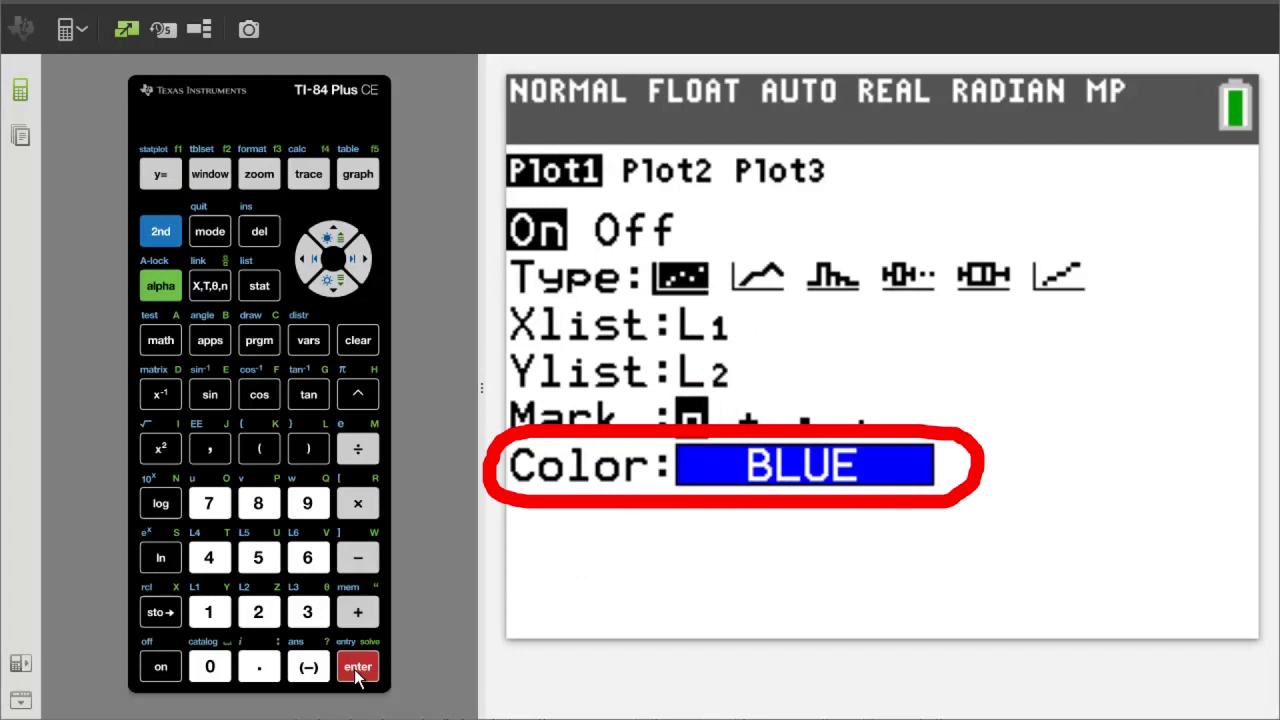
{"action": "left_click", "coordinate": [330, 283]}
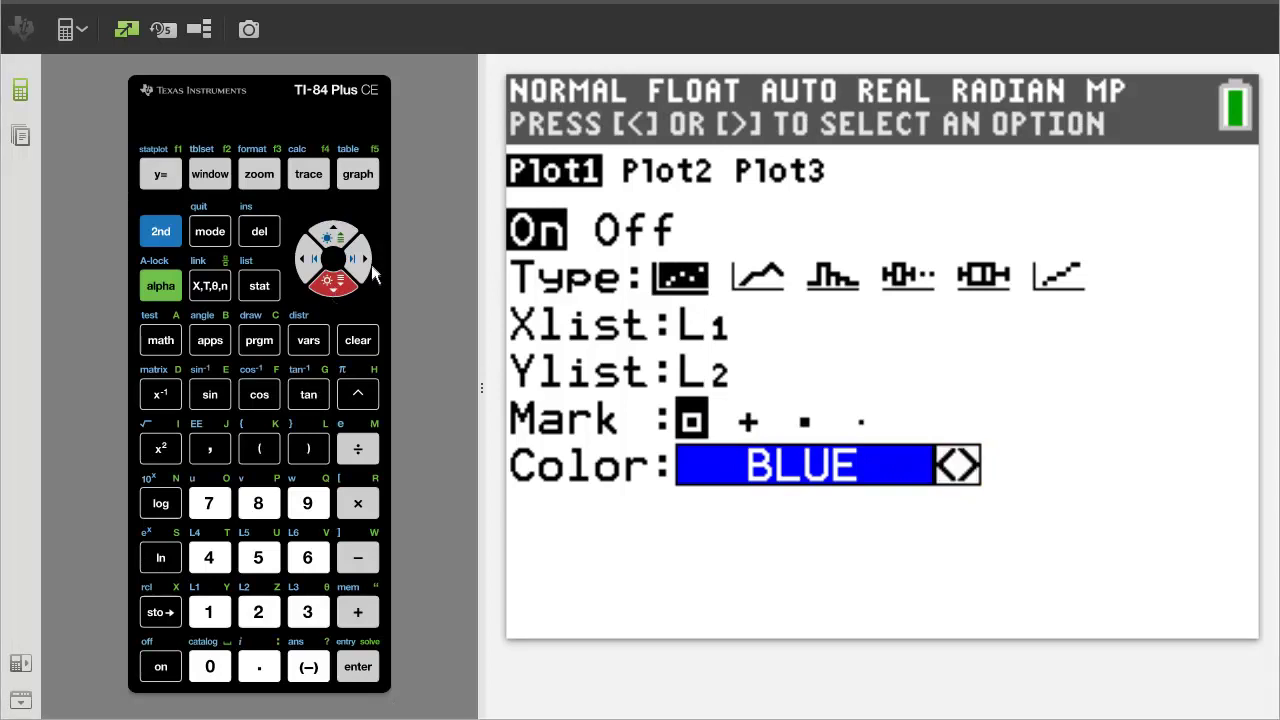
{"action": "left_click", "coordinate": [364, 260]}
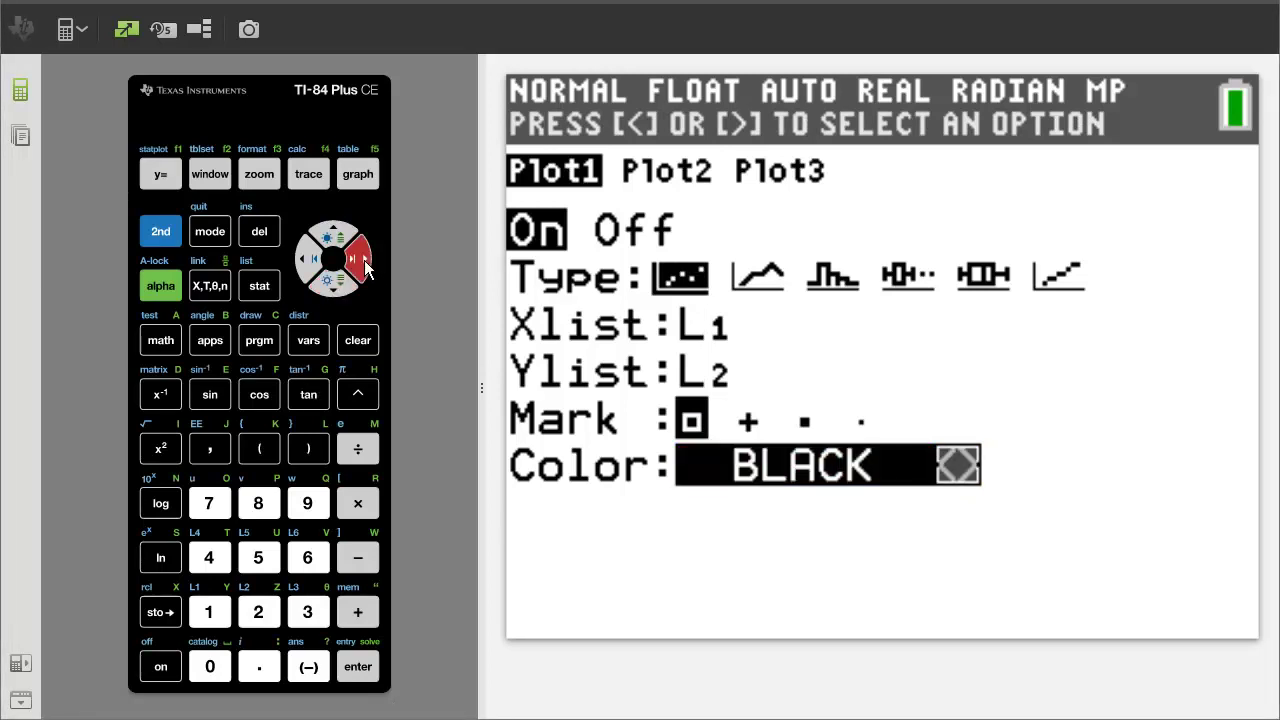
{"action": "left_click", "coordinate": [364, 260]}
{"action": "left_click", "coordinate": [364, 260]}
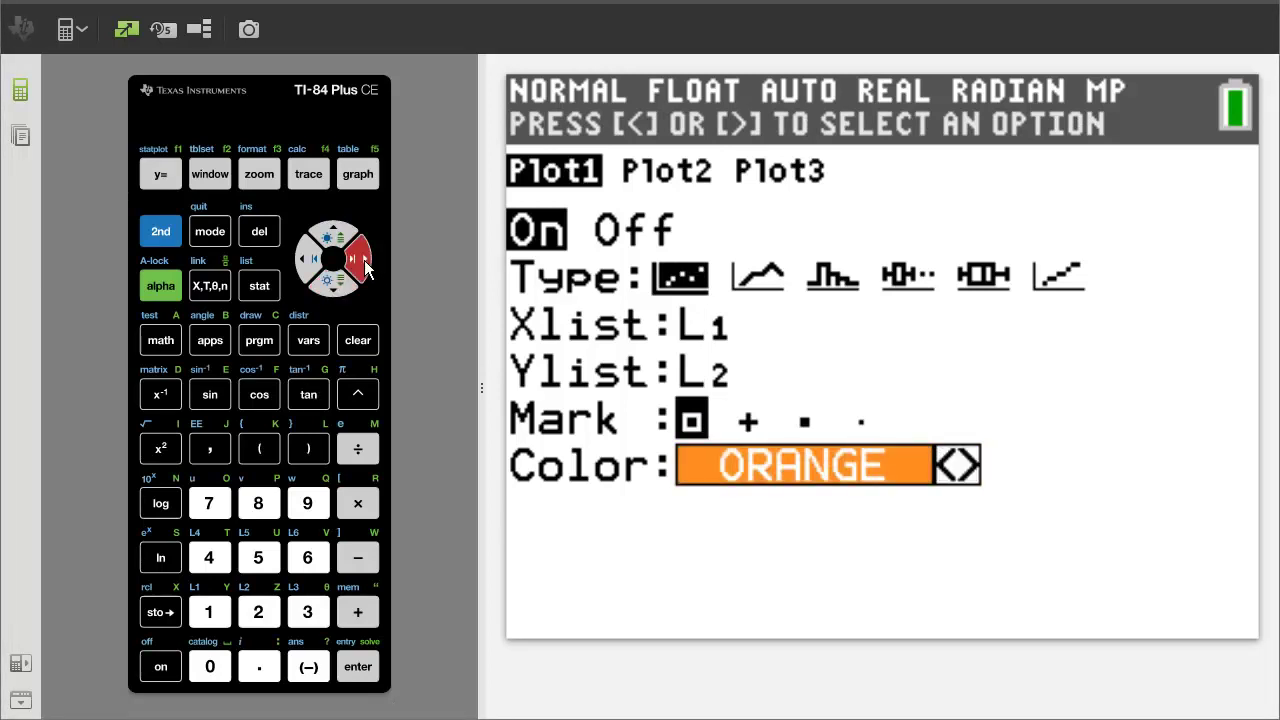
{"action": "left_click", "coordinate": [364, 260]}
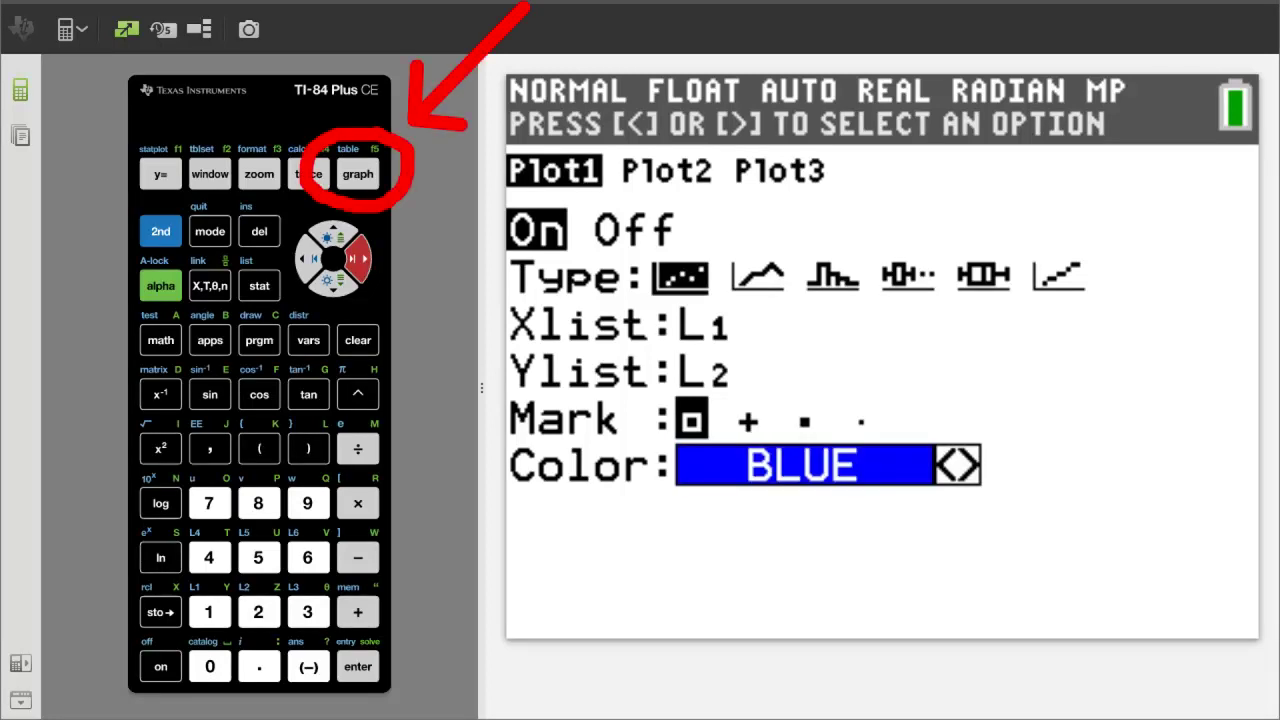
{"action": "left_click", "coordinate": [351, 171]}
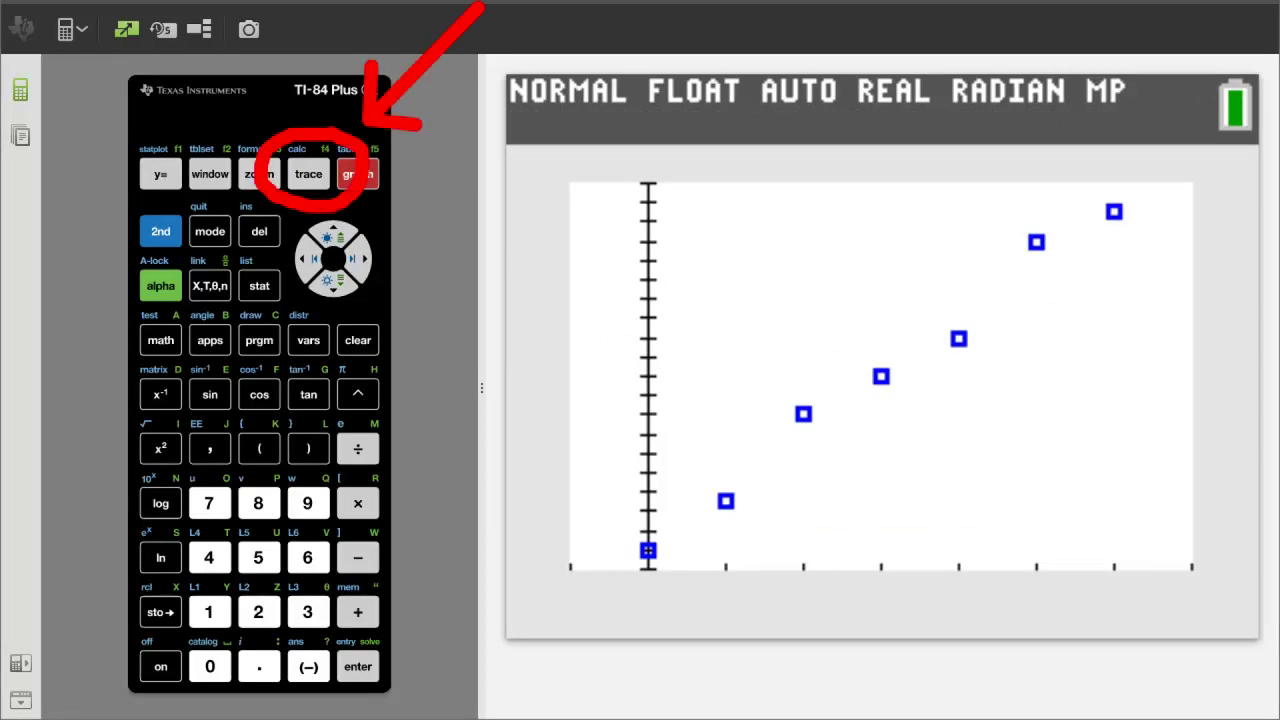
Trace the seven scatter points from X=0 up to X=6, Y=19.5.
{"action": "left_click", "coordinate": [296, 177]}
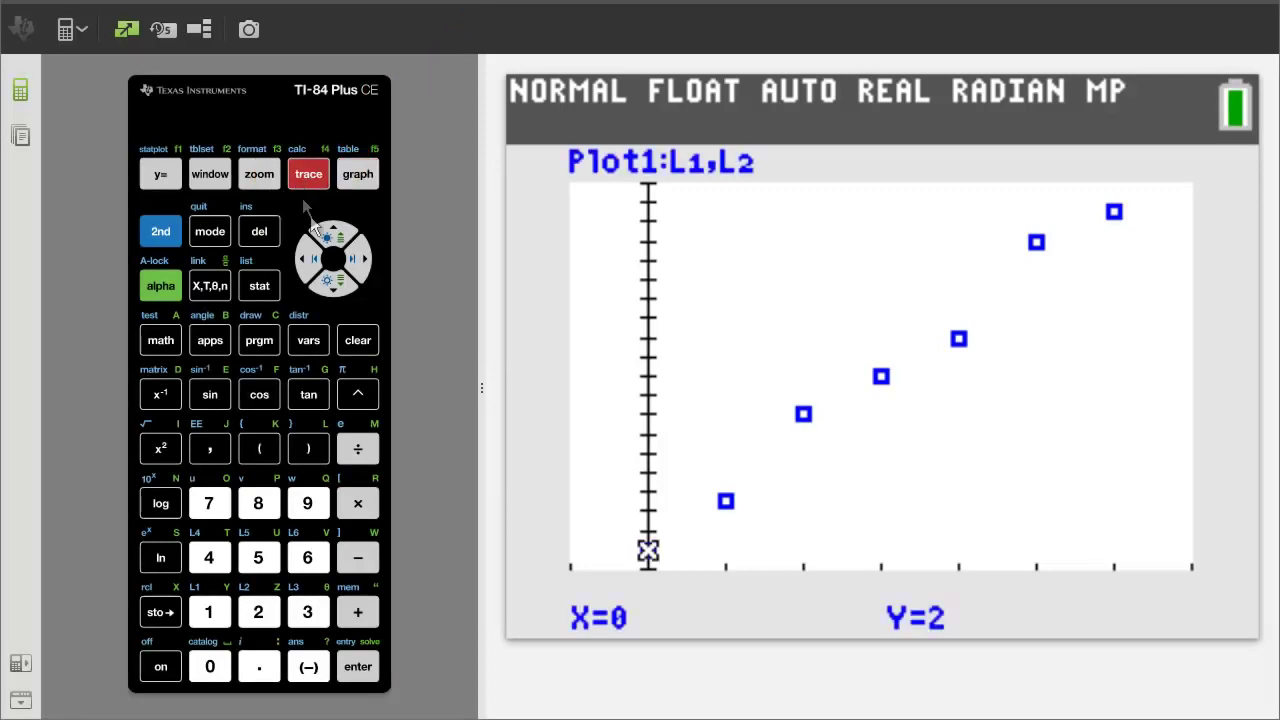
{"action": "left_click", "coordinate": [362, 262]}
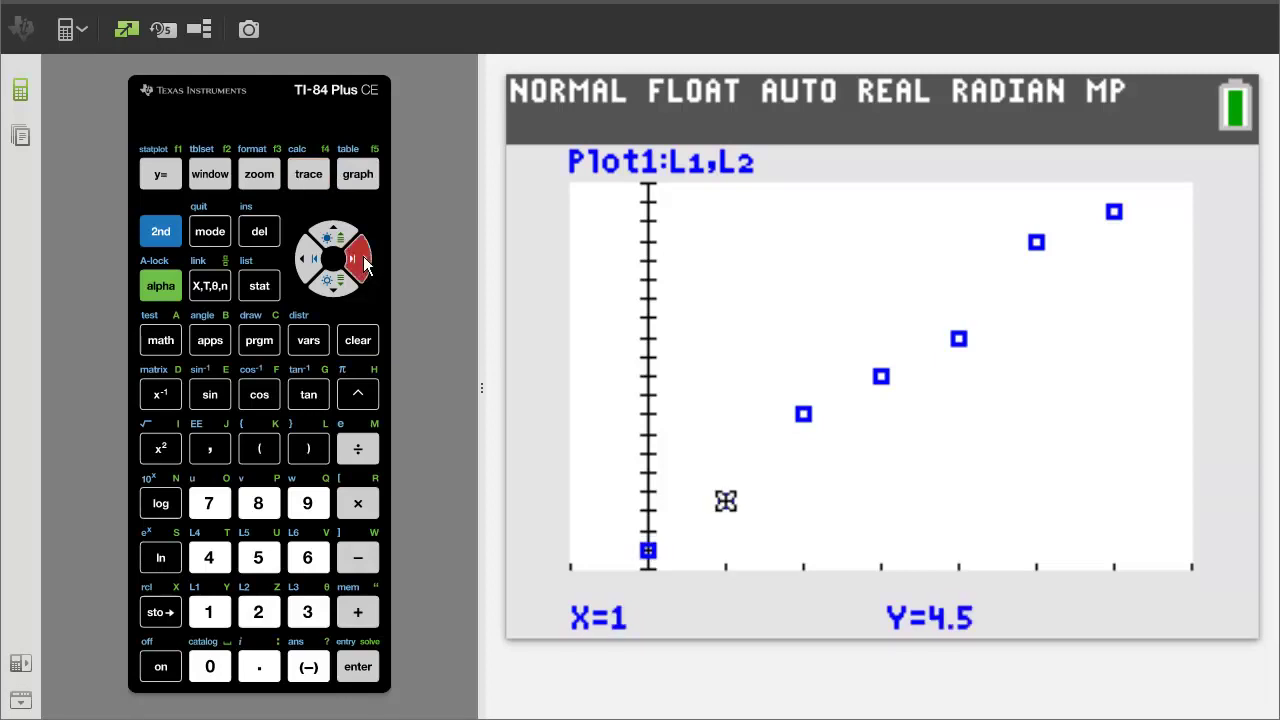
{"action": "left_click", "coordinate": [364, 263]}
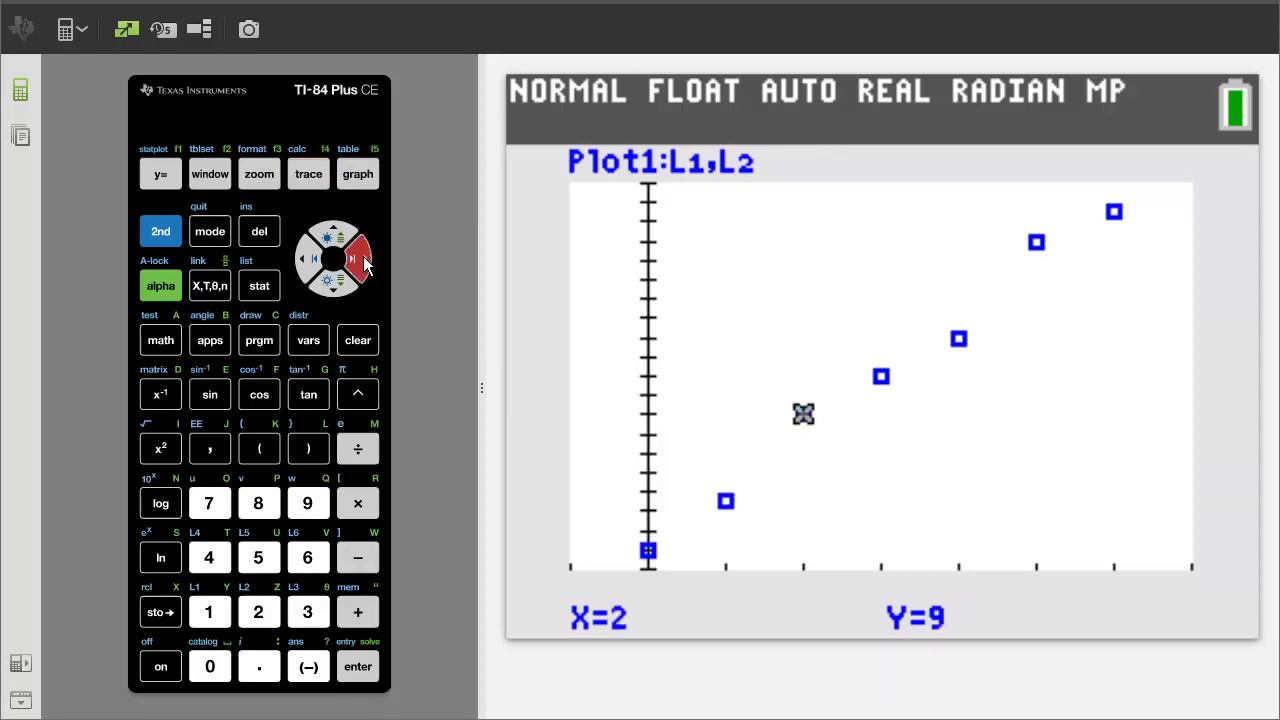
{"action": "left_click", "coordinate": [364, 263]}
{"action": "left_click", "coordinate": [364, 263]}
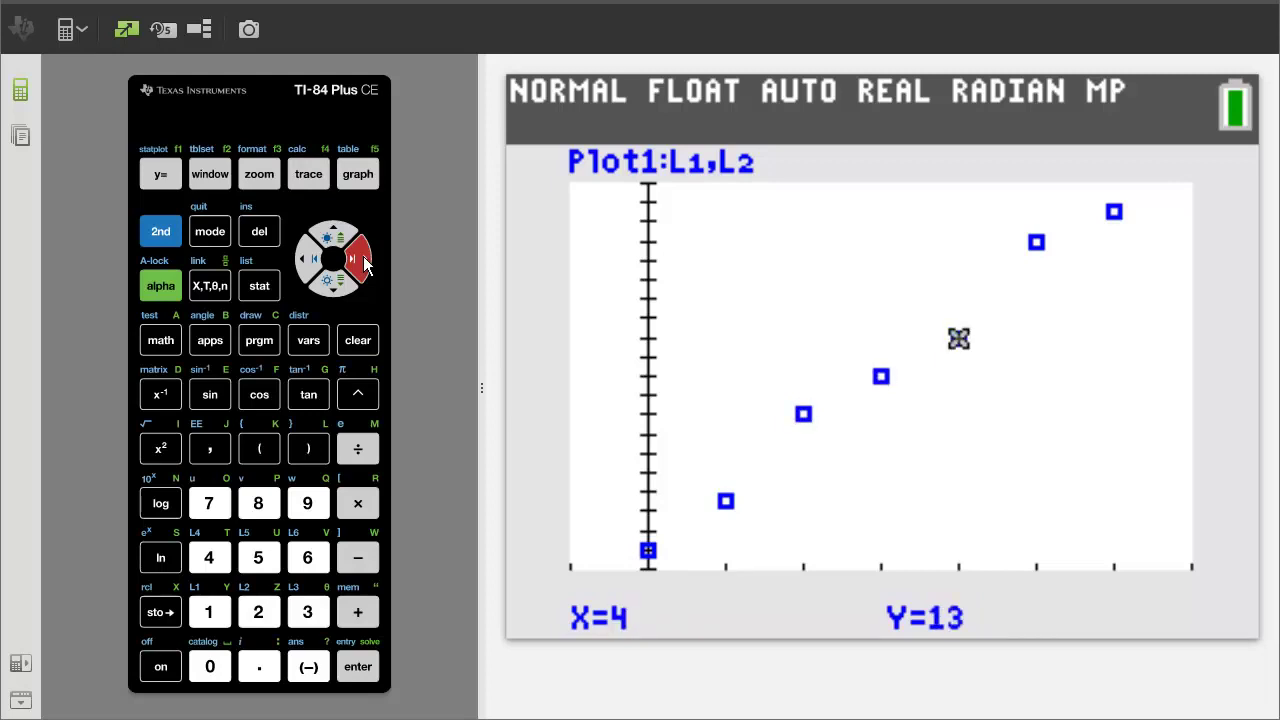
{"action": "left_click", "coordinate": [364, 263]}
{"action": "left_click", "coordinate": [364, 263]}
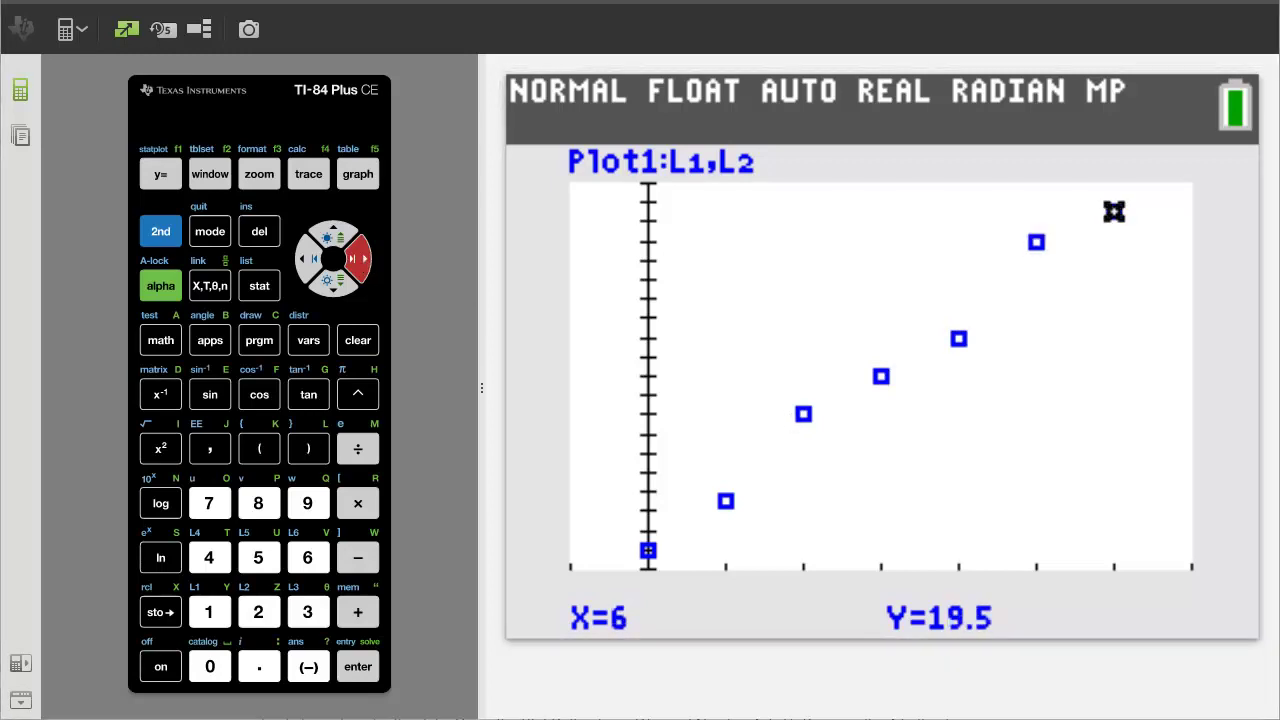
{"action": "left_click", "coordinate": [166, 234]}
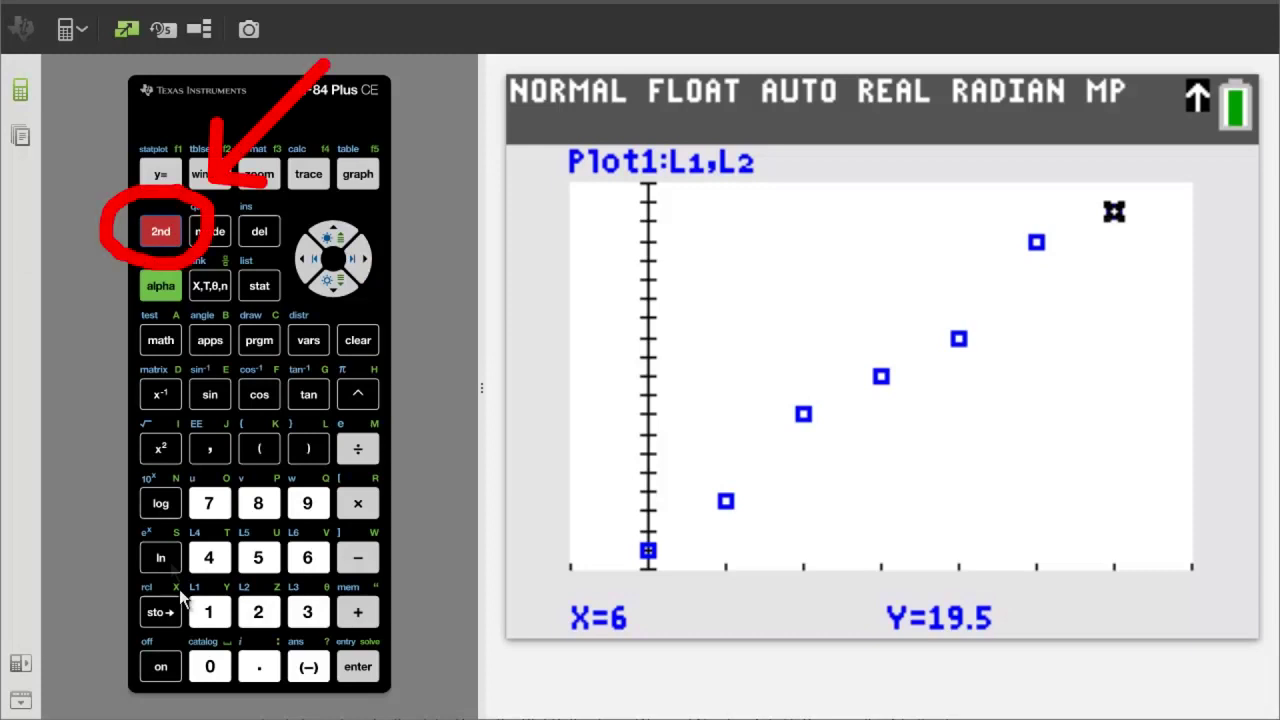
Run DiagnosticOn from the Catalog so regressions also report r² and r.
{"action": "left_click", "coordinate": [209, 666]}
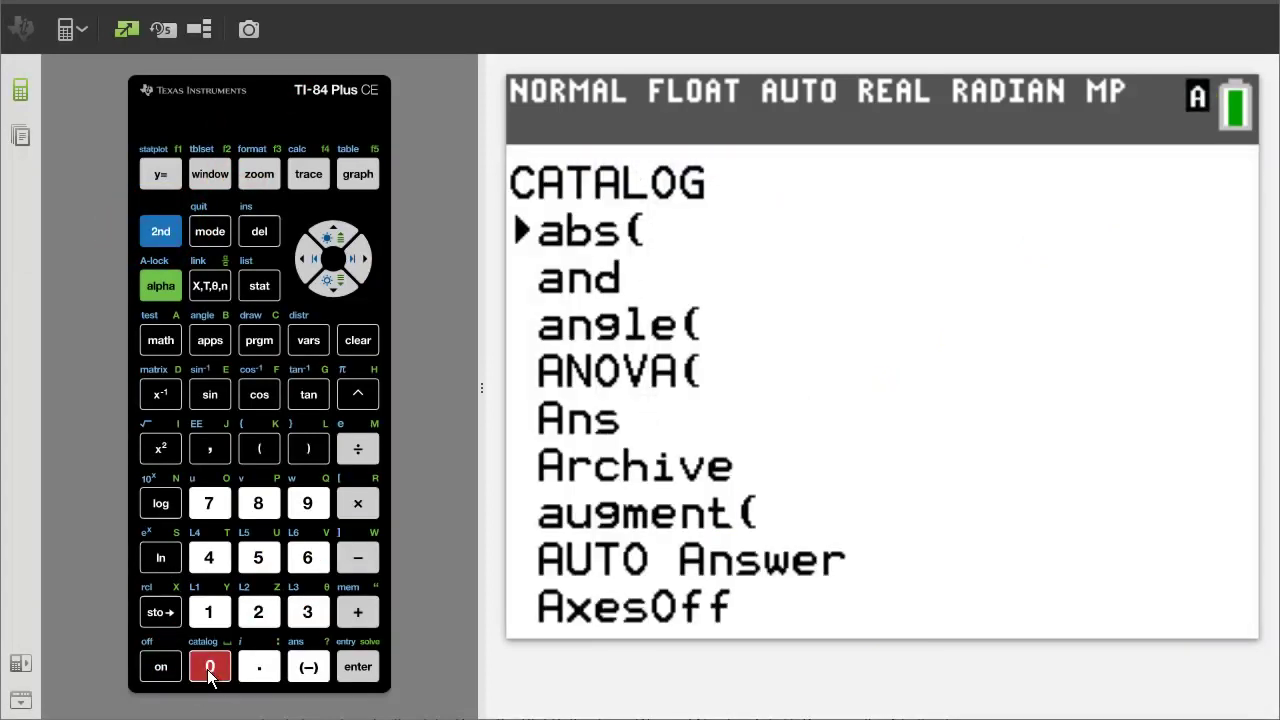
{"action": "left_click", "coordinate": [335, 289]}
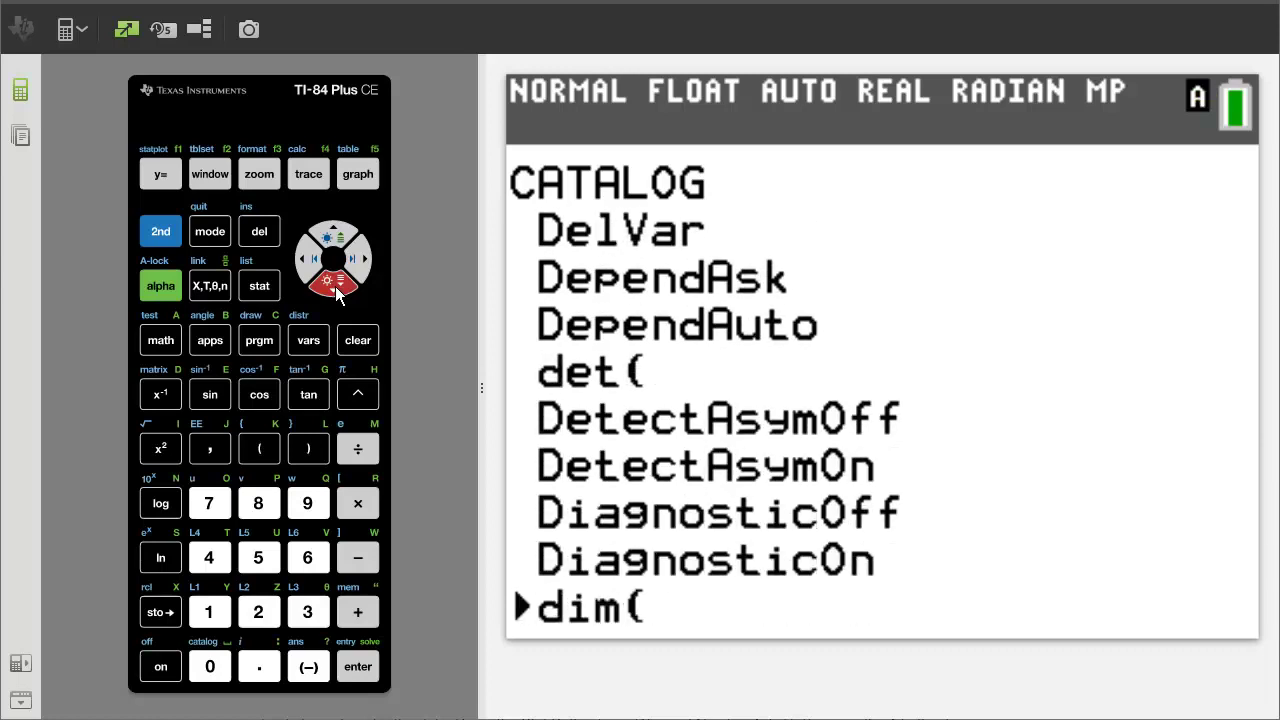
{"action": "left_click", "coordinate": [336, 234]}
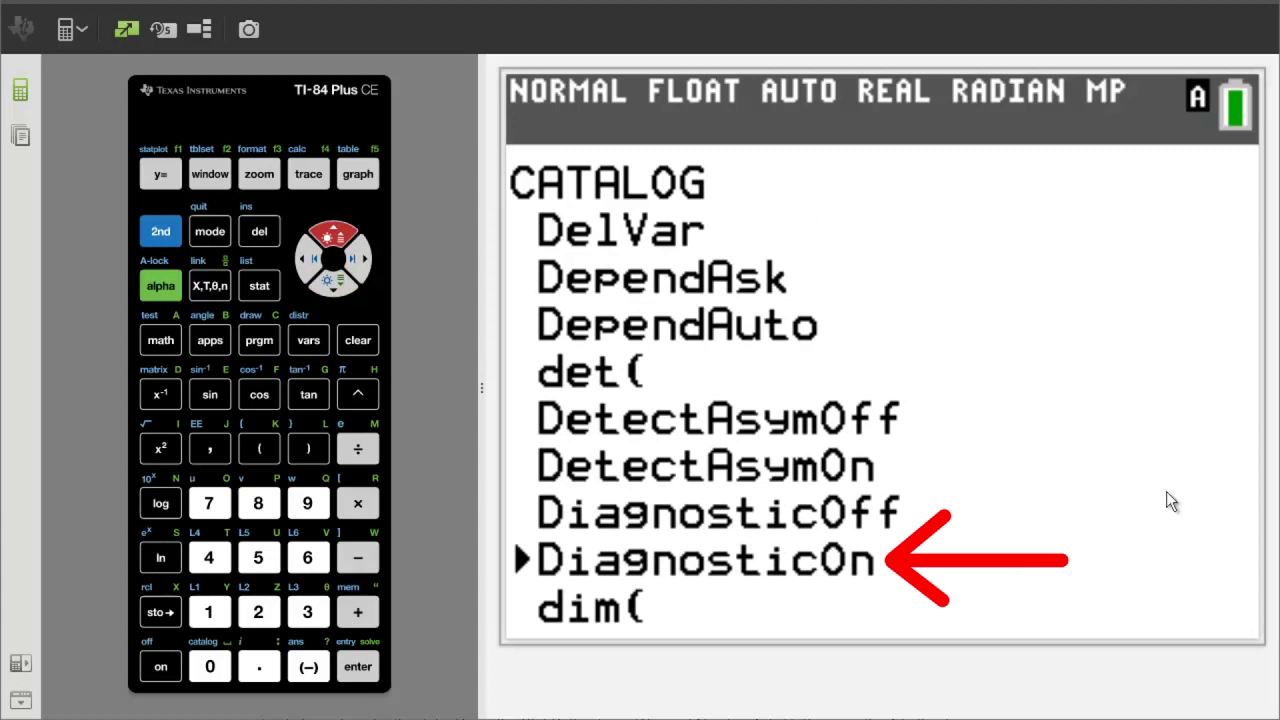
{"action": "left_click", "coordinate": [360, 670]}
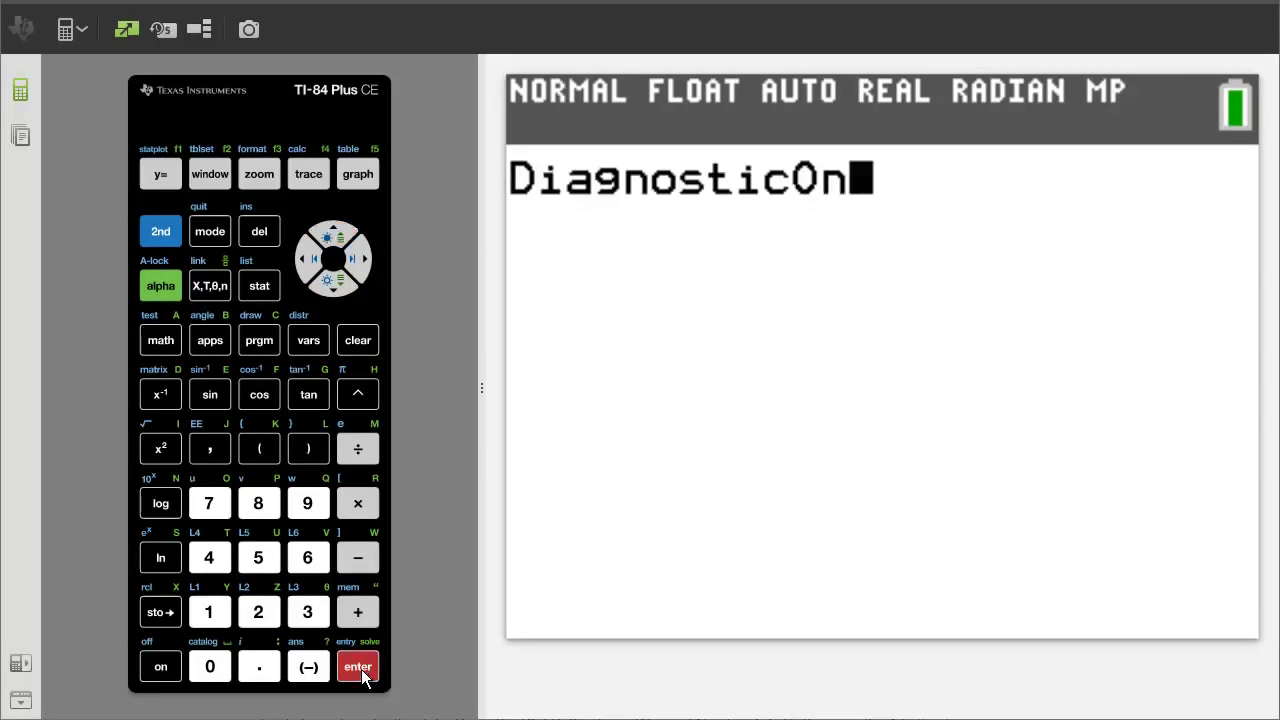
{"action": "left_click", "coordinate": [362, 672]}
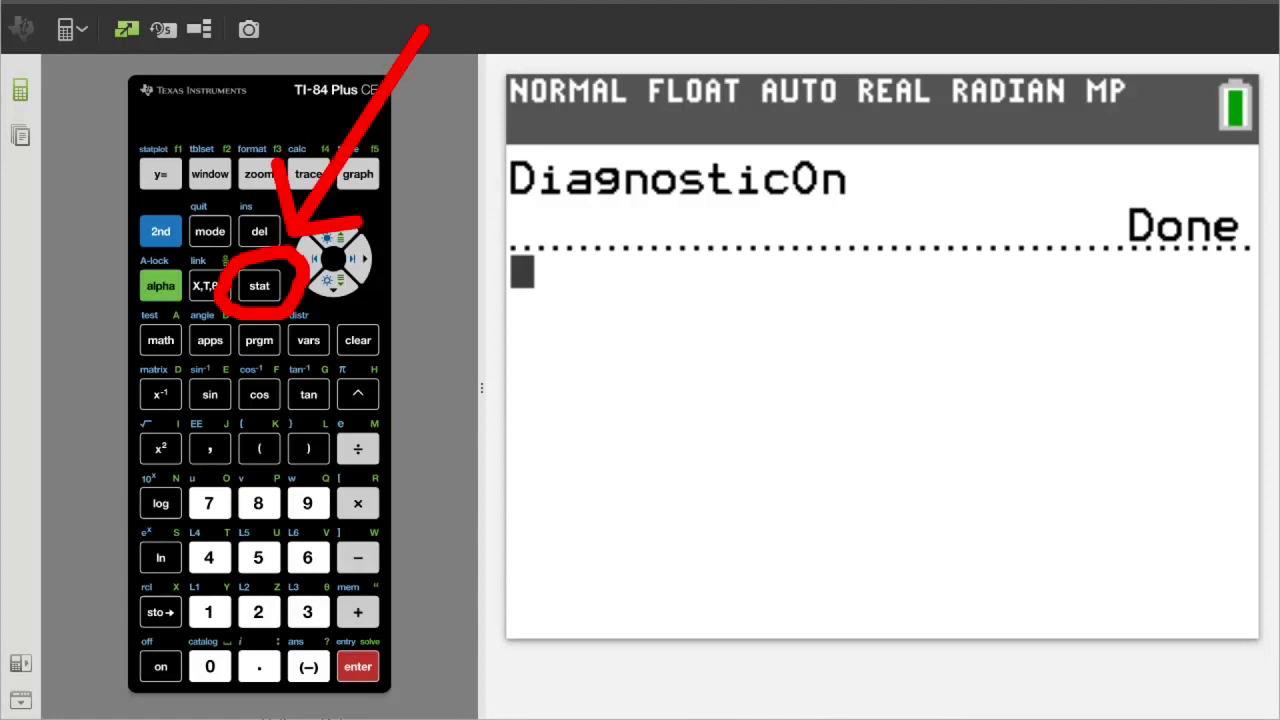
{"action": "left_click", "coordinate": [259, 287]}
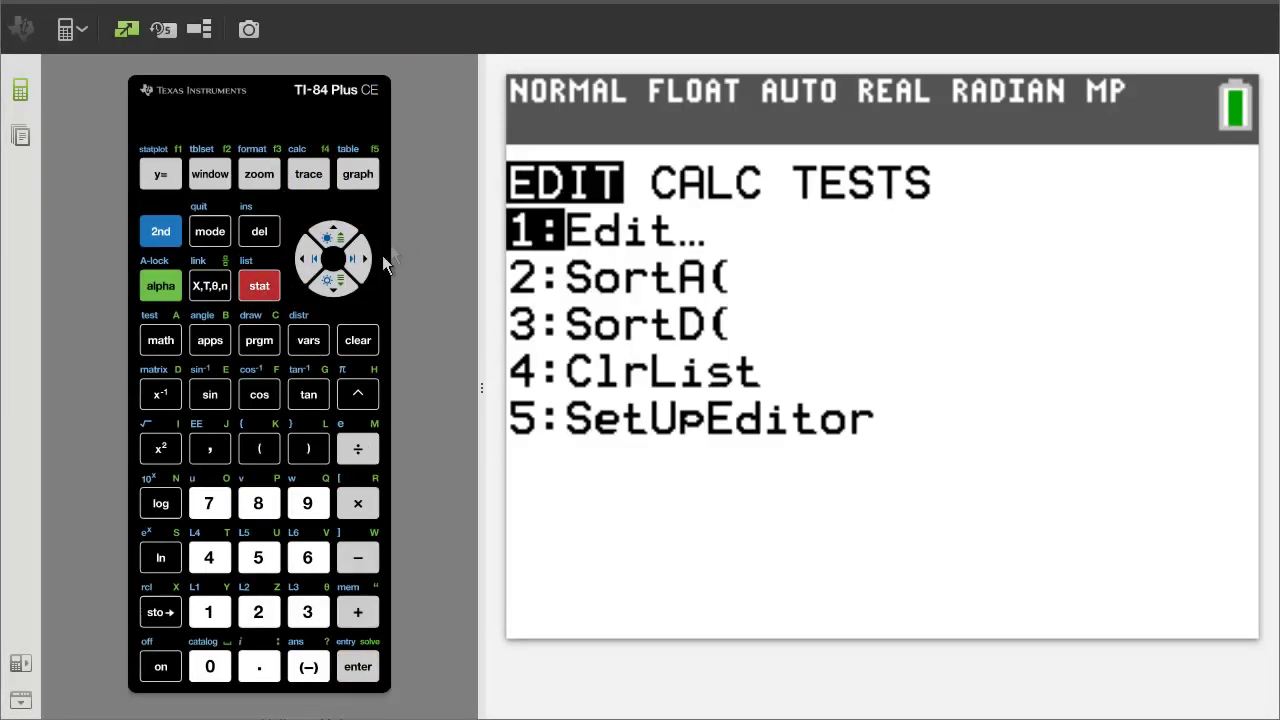
Choose 4:LinReg(ax+b) from the STAT CALC menu.
{"action": "left_click", "coordinate": [357, 260]}
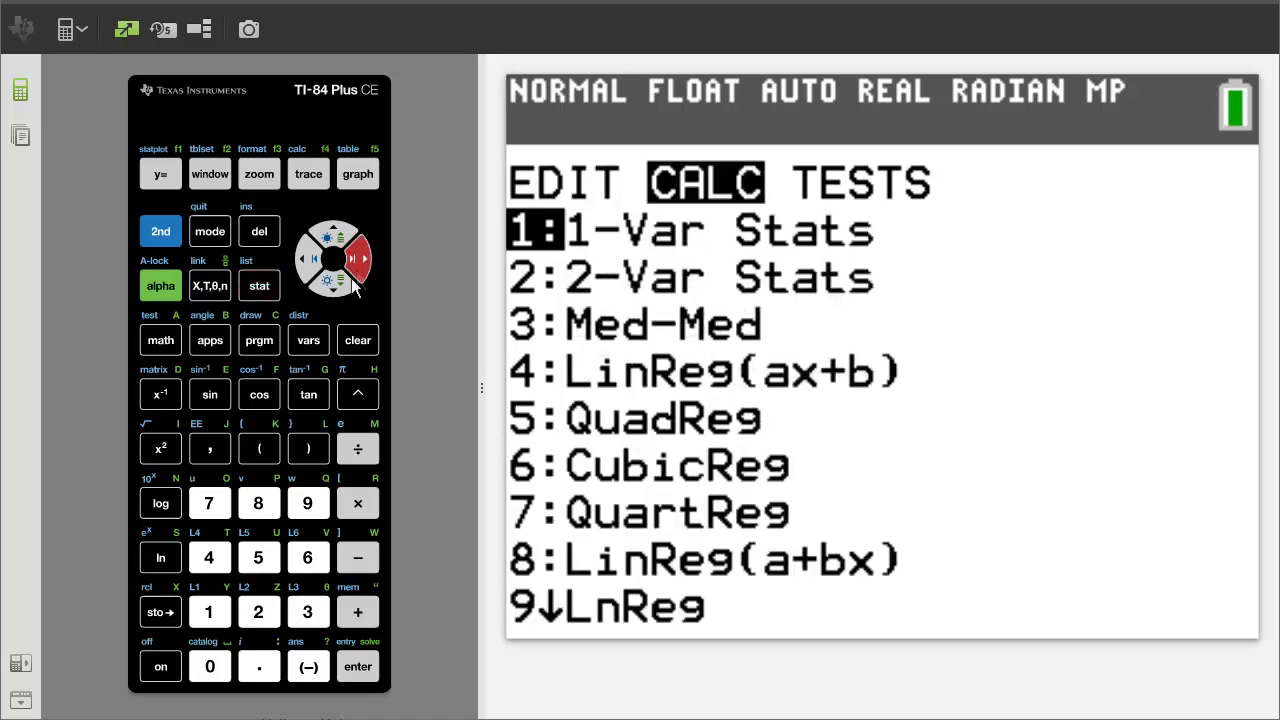
{"action": "left_click", "coordinate": [332, 288]}
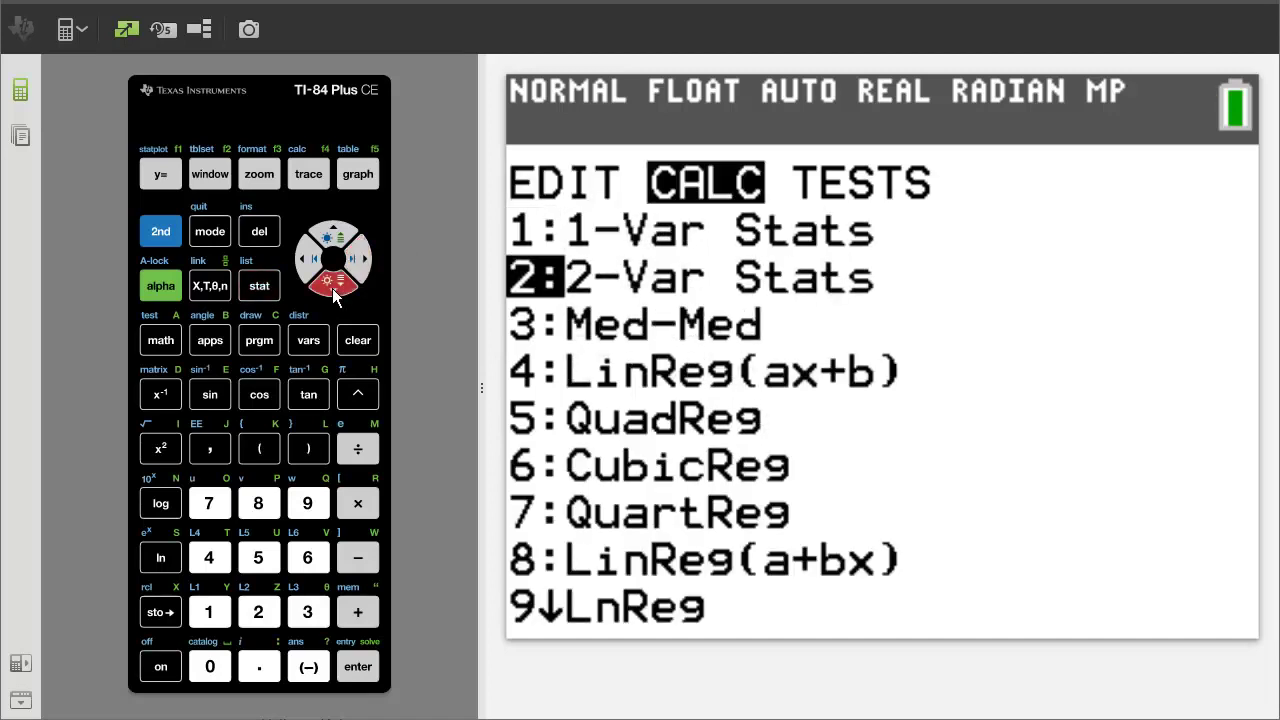
{"action": "left_click", "coordinate": [334, 290]}
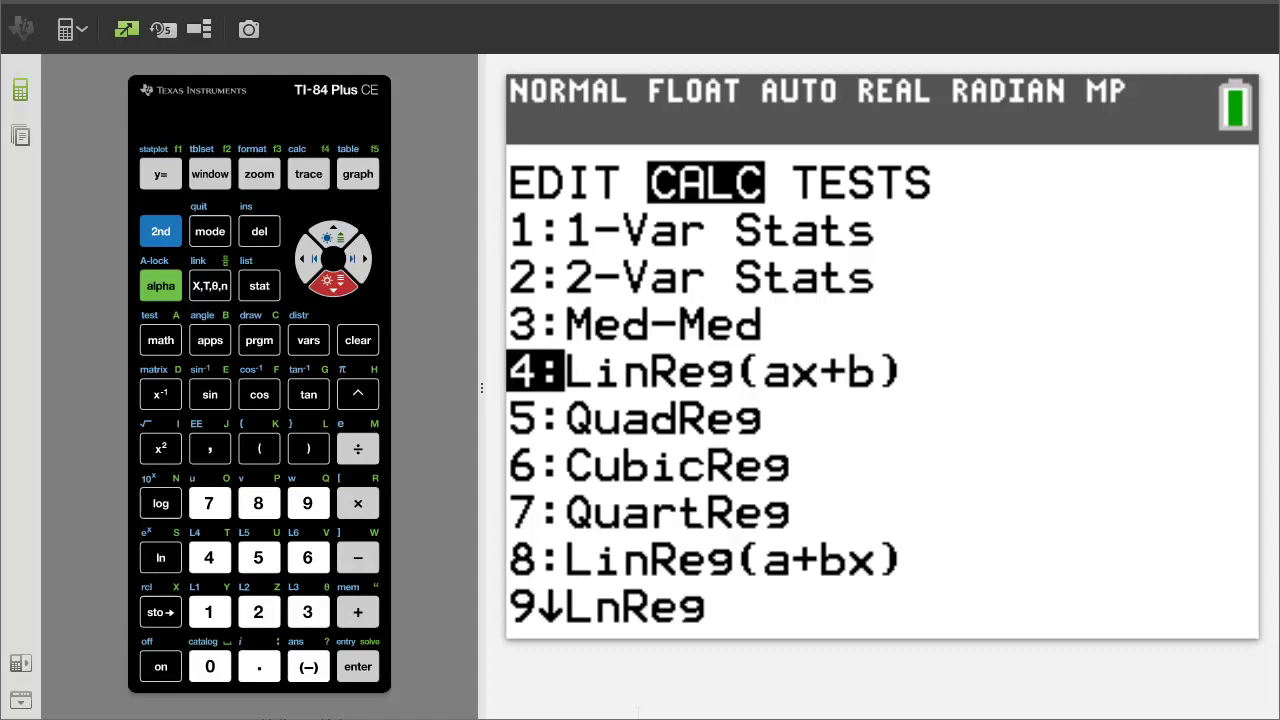
{"action": "key", "text": "Return"}
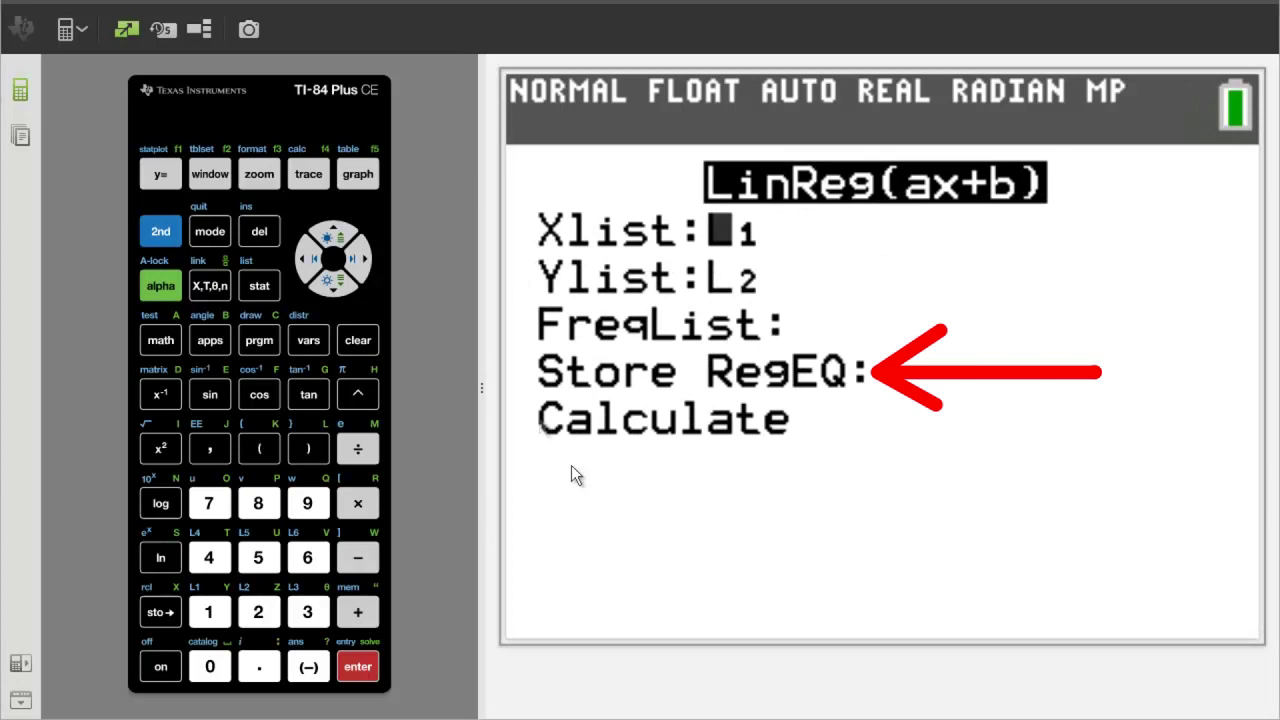
Set the regression's Store RegEQ field to Y1 via the Y-VARS Function list.
{"action": "left_click", "coordinate": [338, 285]}
{"action": "left_click", "coordinate": [338, 285]}
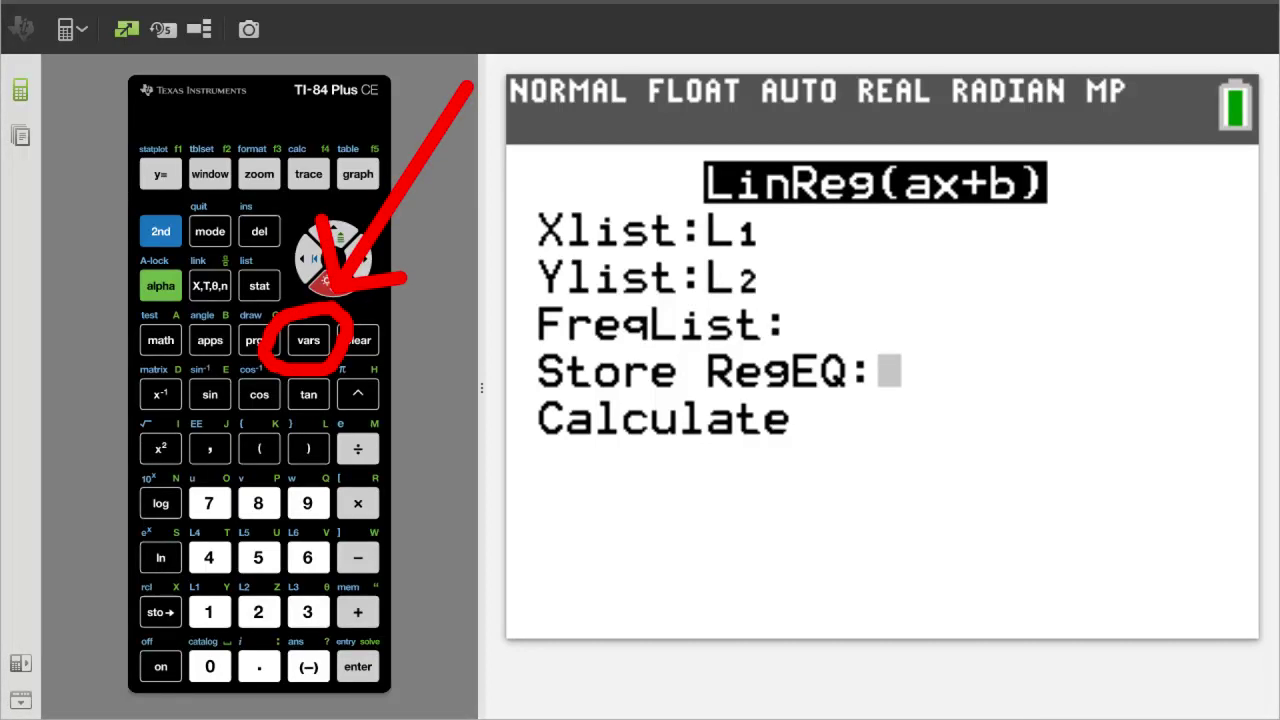
{"action": "left_click", "coordinate": [300, 340]}
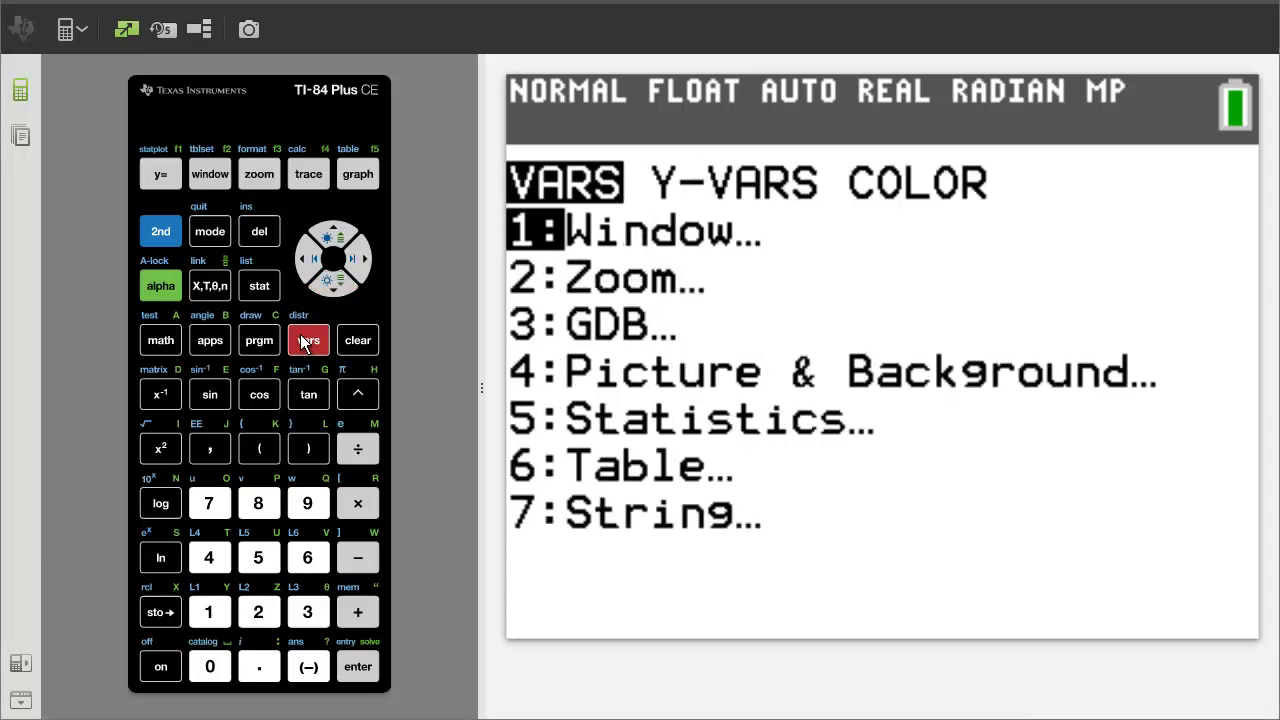
{"action": "left_click", "coordinate": [362, 261]}
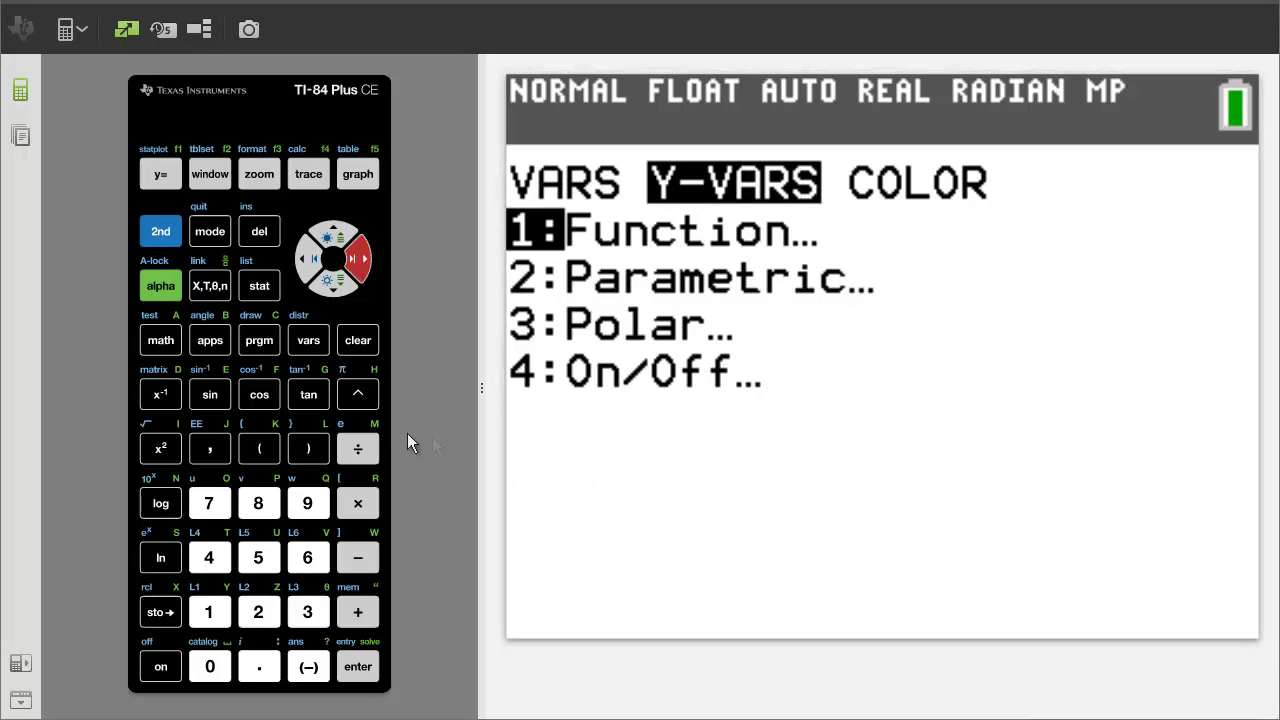
{"action": "left_click", "coordinate": [357, 666]}
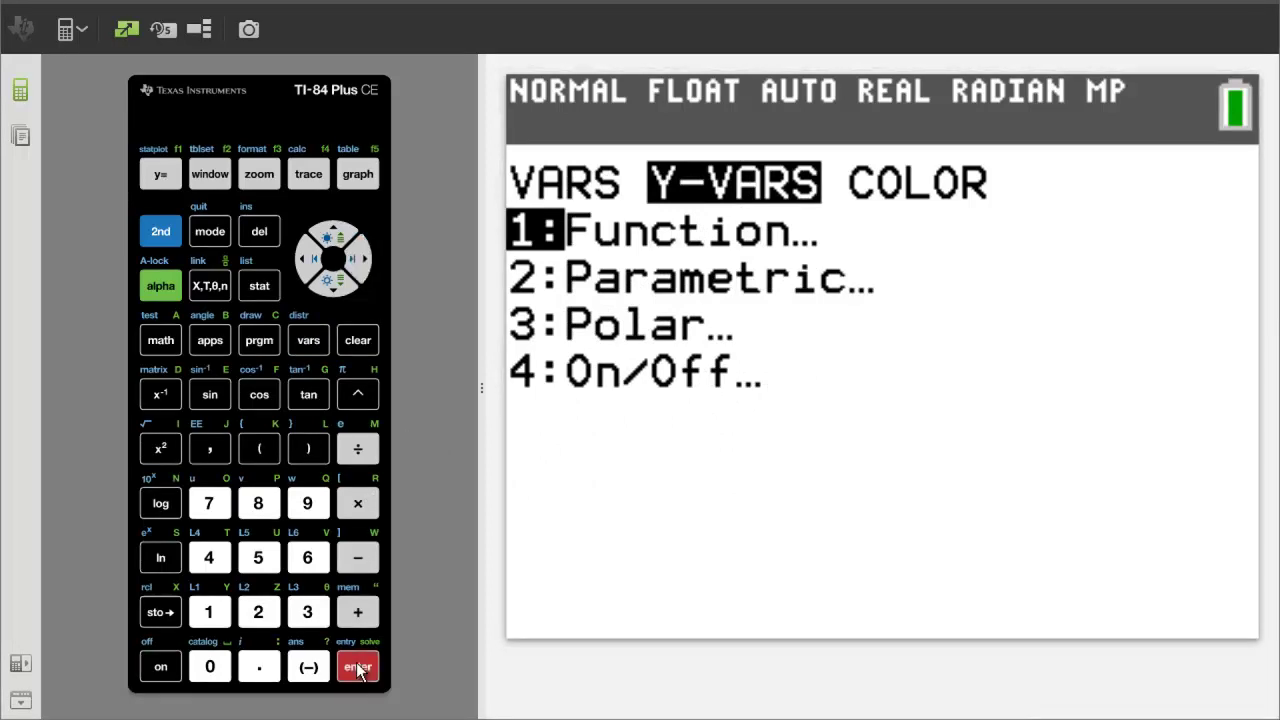
{"action": "left_click", "coordinate": [358, 667]}
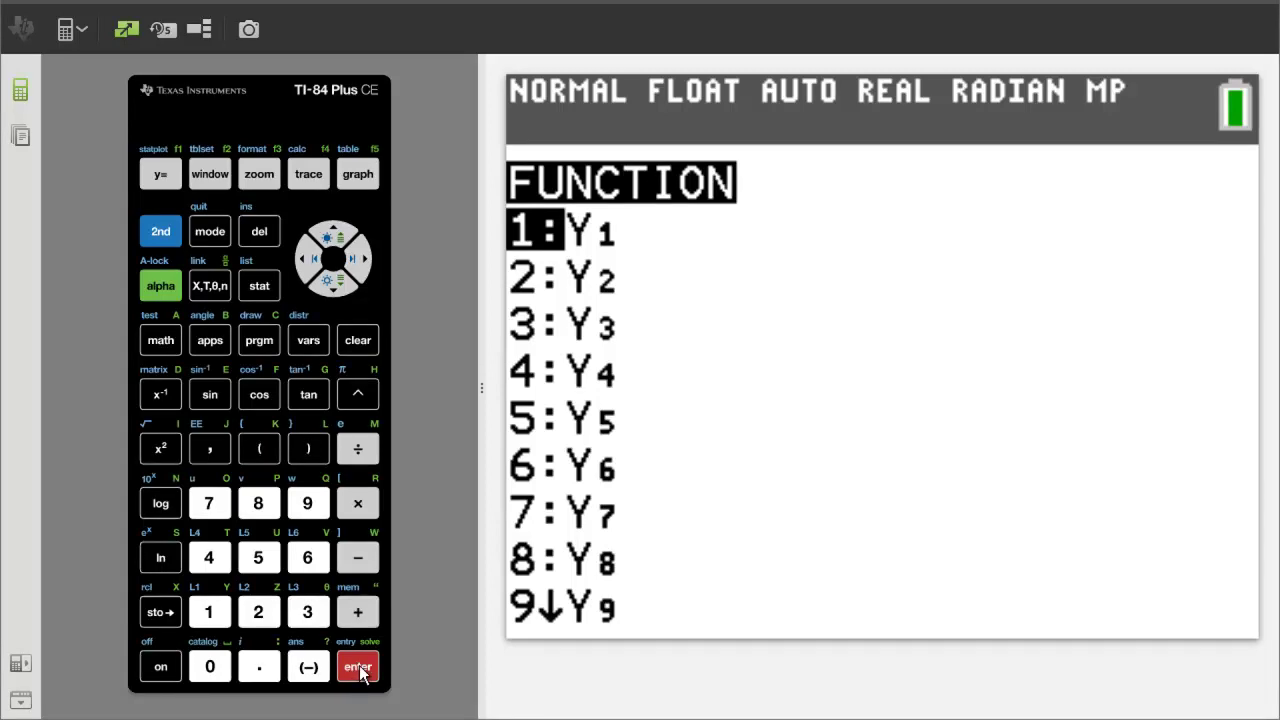
{"action": "left_click", "coordinate": [360, 670]}
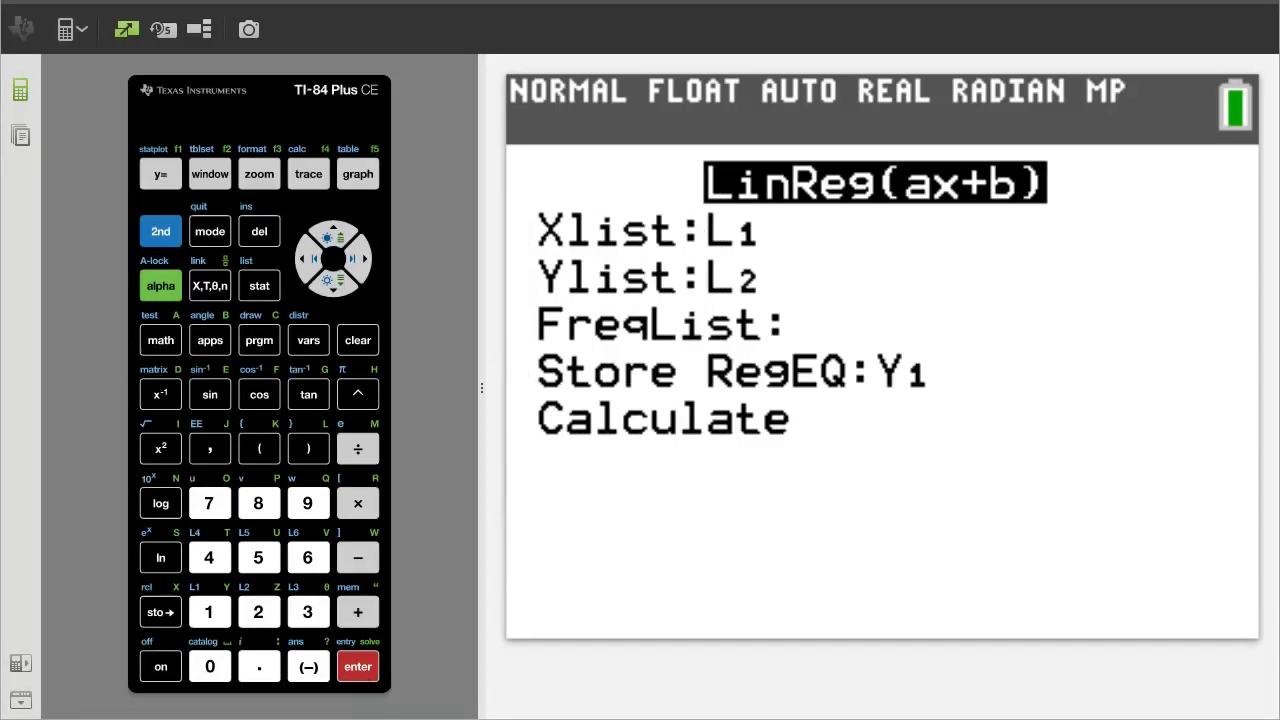
{"action": "left_click", "coordinate": [334, 284]}
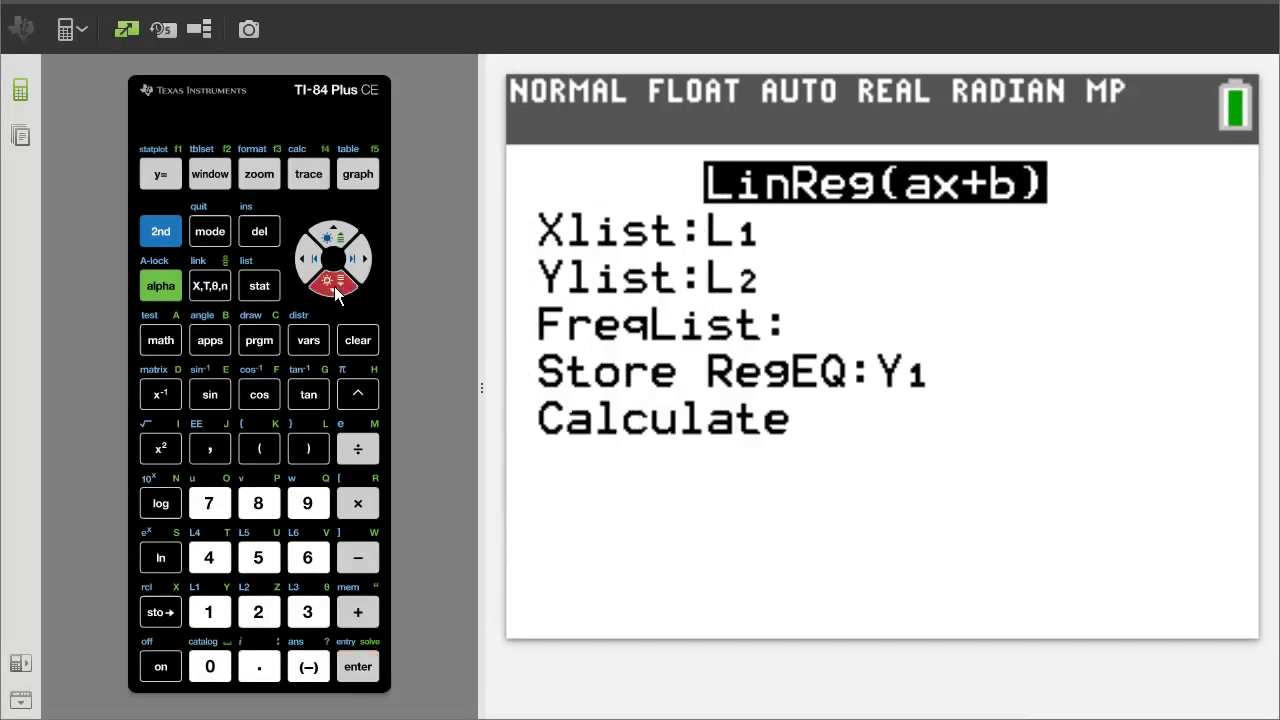
Calculate the regression (a≈2.982, b≈2.054, r≈0.993) and graph its line over the points.
{"action": "left_click", "coordinate": [358, 666]}
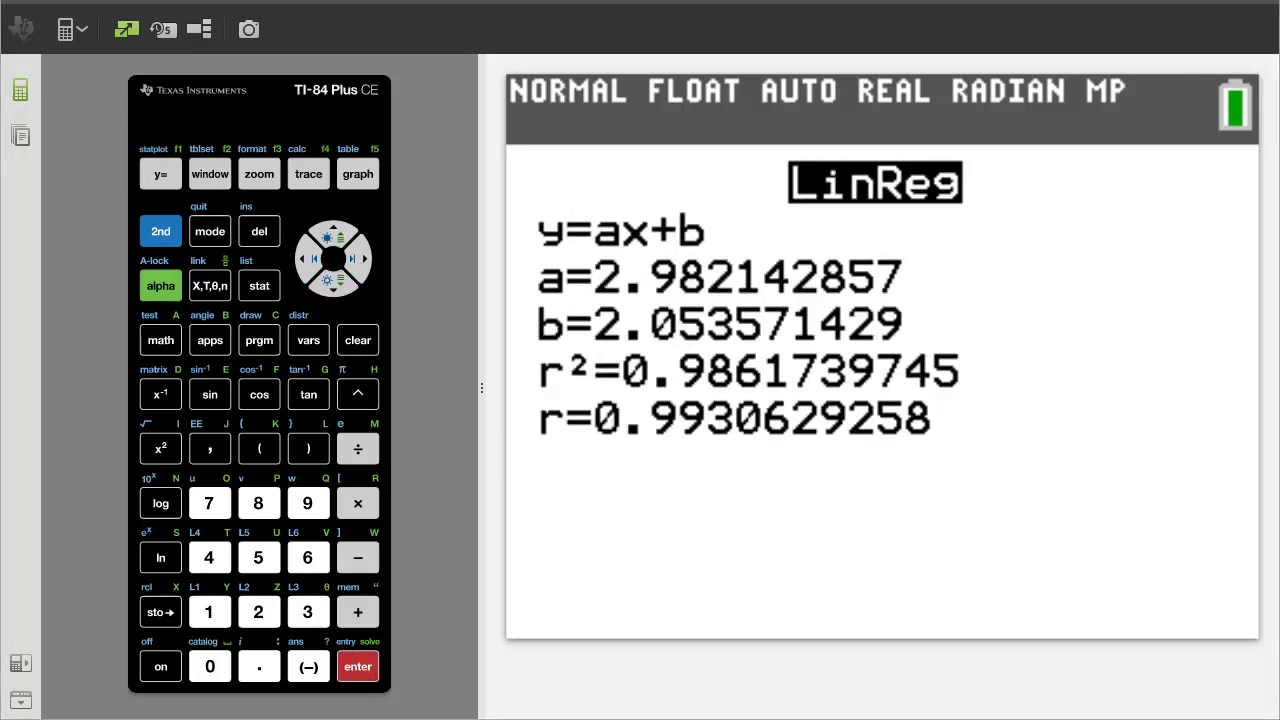
{"action": "left_click", "coordinate": [367, 172]}
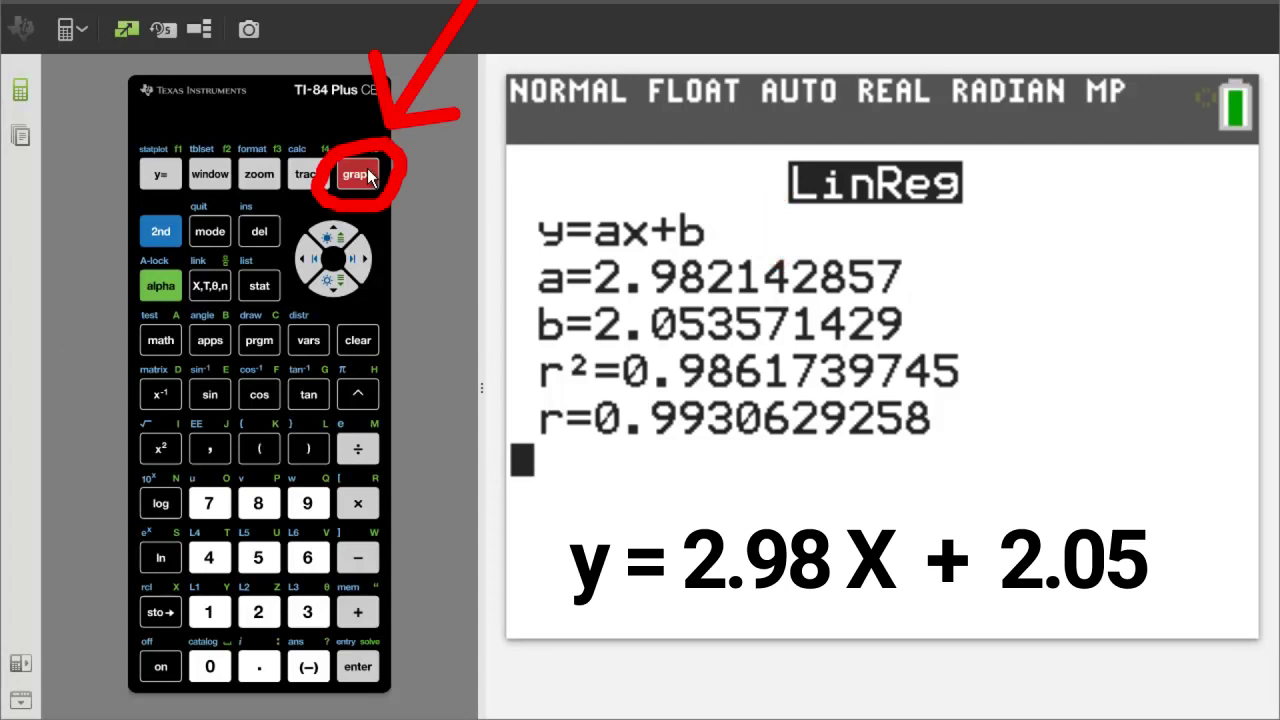
{"action": "left_click", "coordinate": [360, 175]}
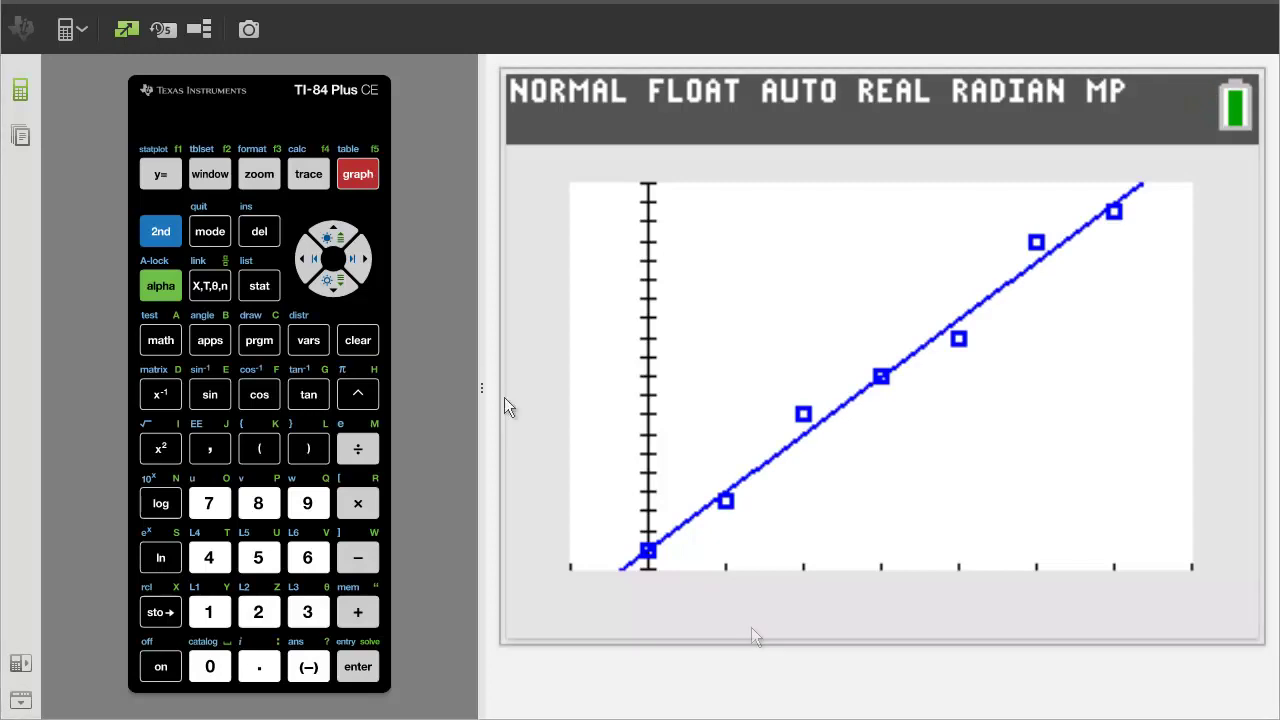
Return to the STAT menu listing Edit, SortA, SortD, ClrList and SetUpEditor.
{"action": "left_click", "coordinate": [259, 287]}
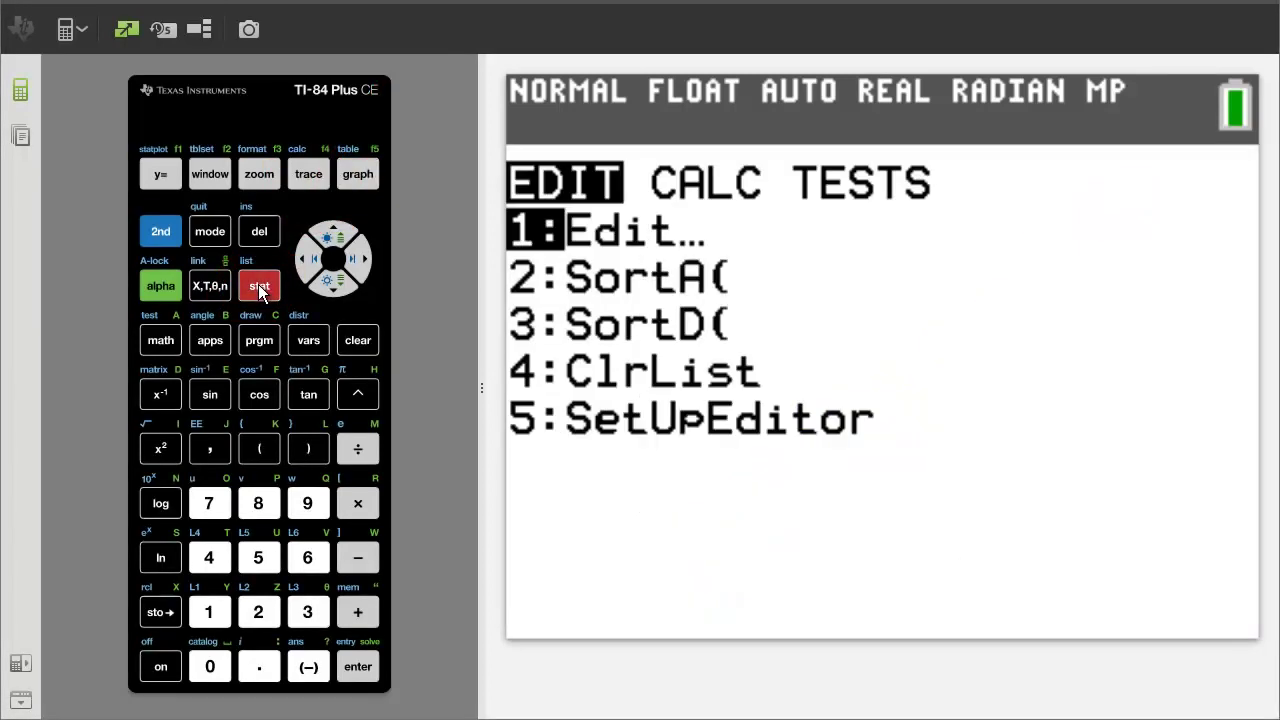
Recalculate LinReg(ax+b) on L1 and L2 with no Y1 store, giving a=2.982142857, b=2.053571429, r=0.9930629258.
{"action": "left_click", "coordinate": [362, 260]}
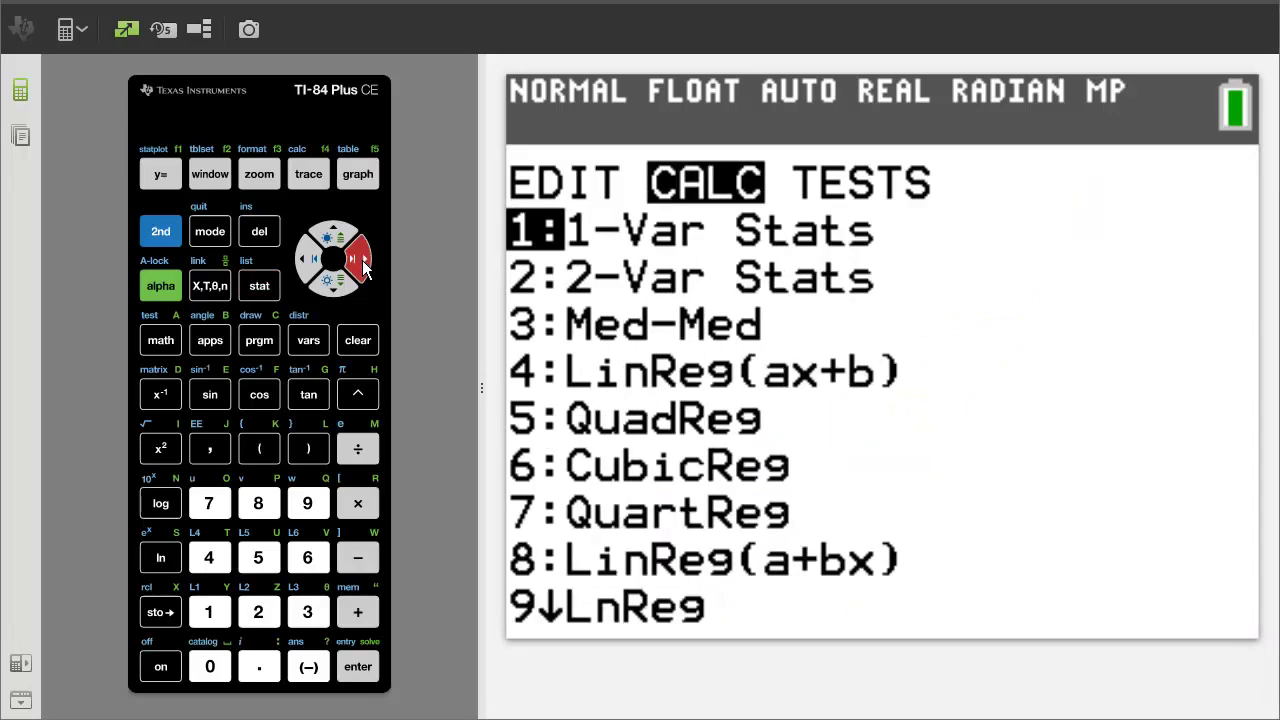
{"action": "left_click", "coordinate": [331, 284]}
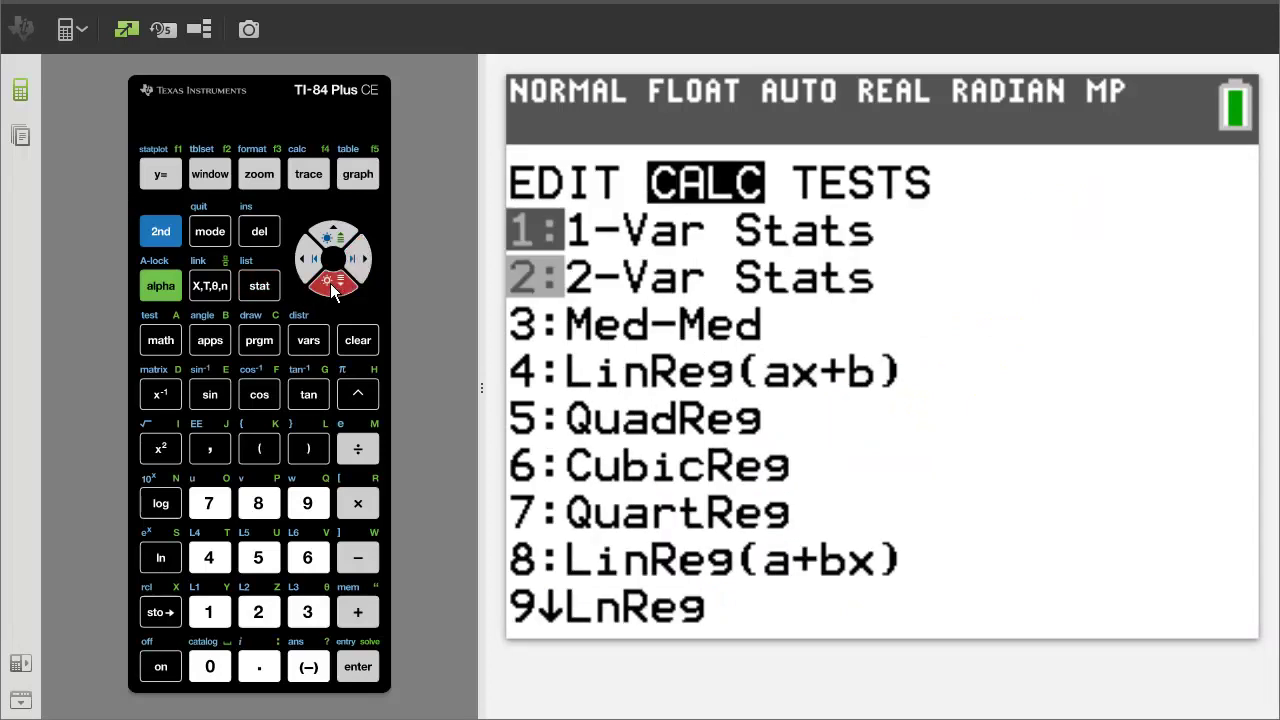
{"action": "left_click", "coordinate": [331, 284]}
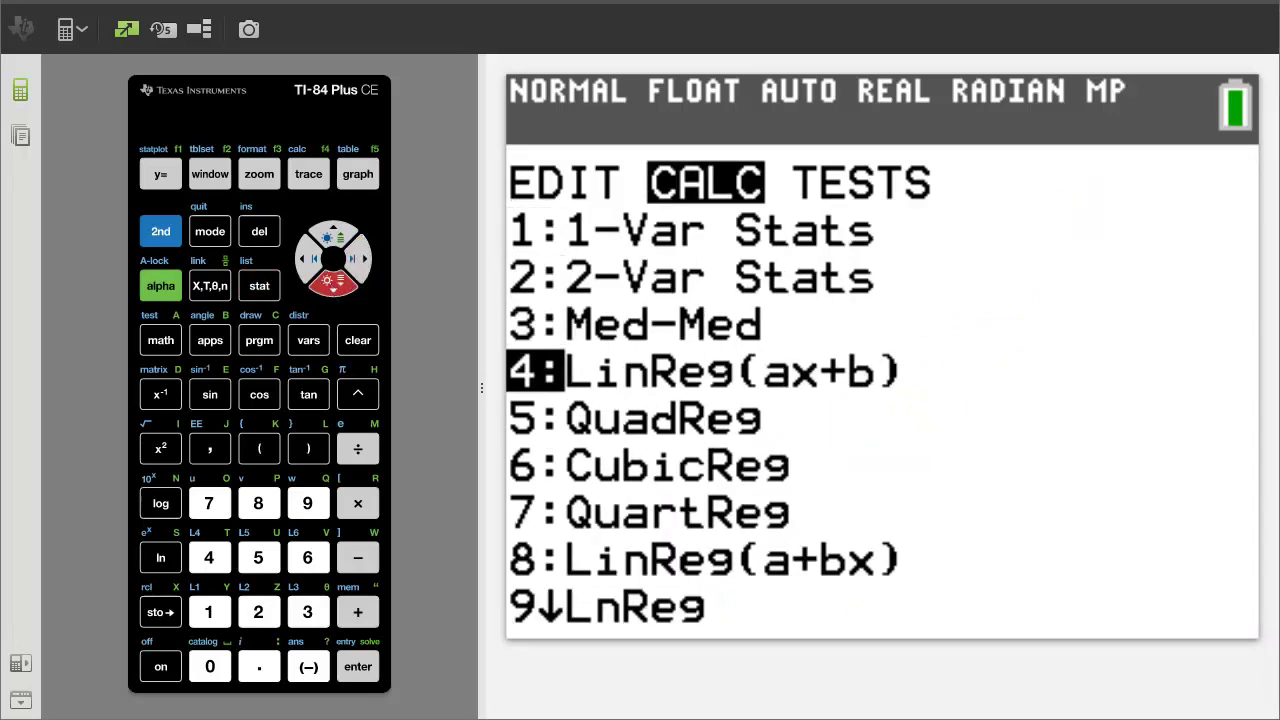
{"action": "left_click", "coordinate": [362, 670]}
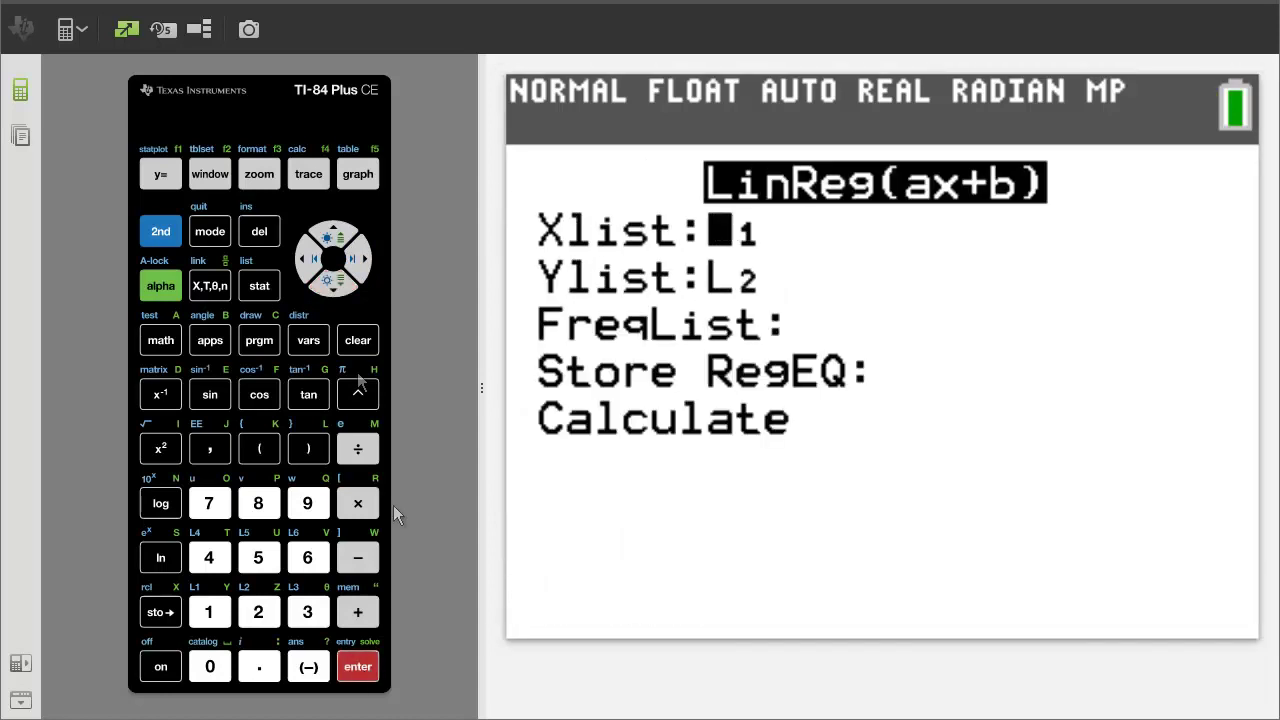
{"action": "left_click", "coordinate": [335, 288]}
{"action": "left_click", "coordinate": [335, 288]}
{"action": "left_click", "coordinate": [335, 288]}
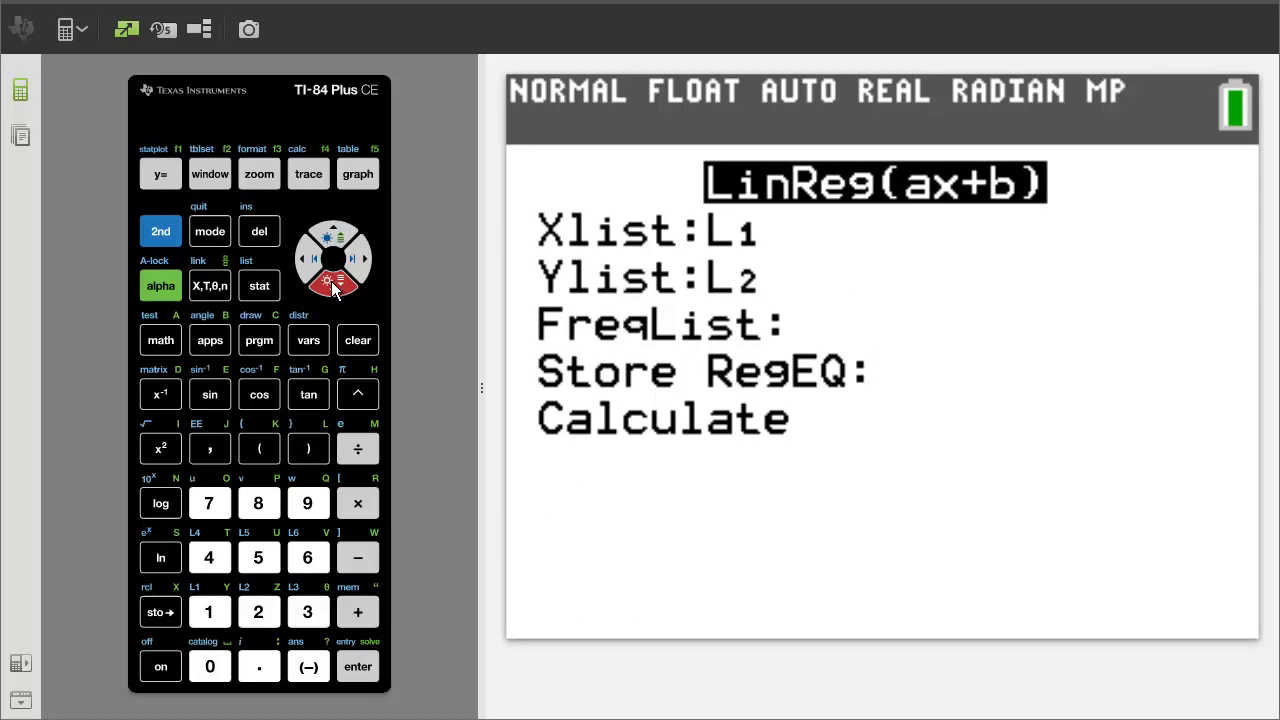
{"action": "left_click", "coordinate": [360, 672]}
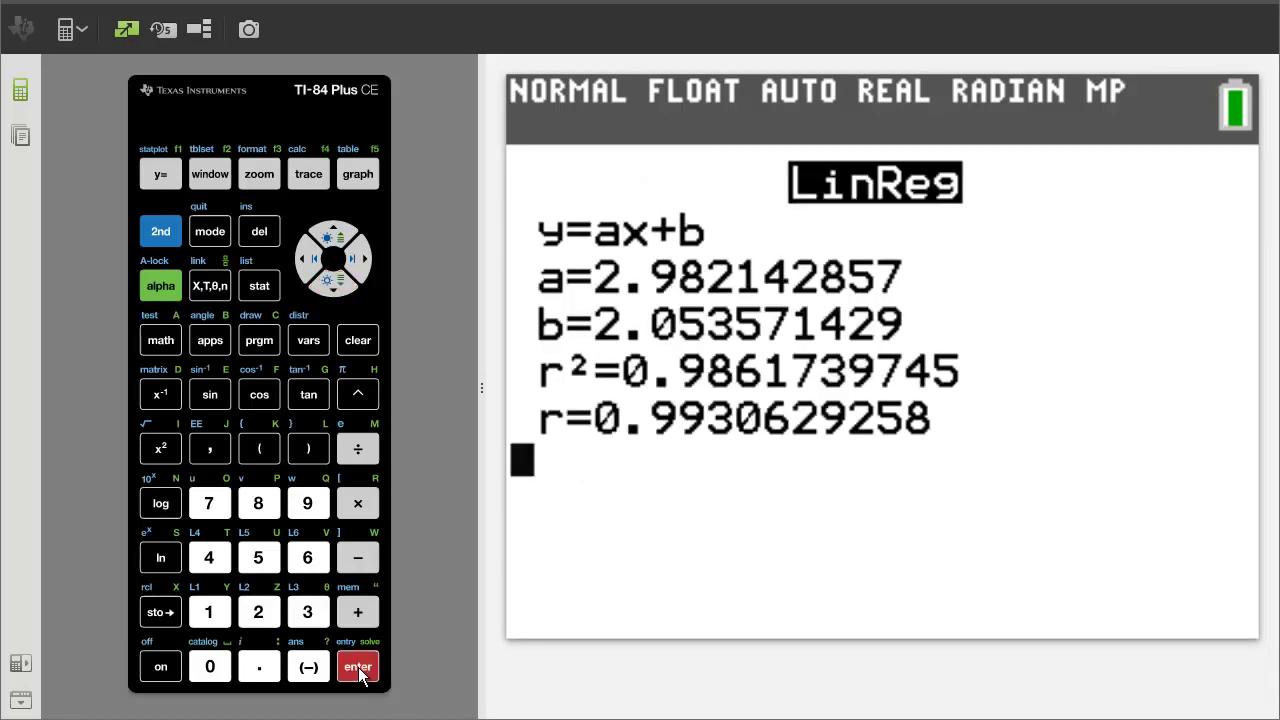